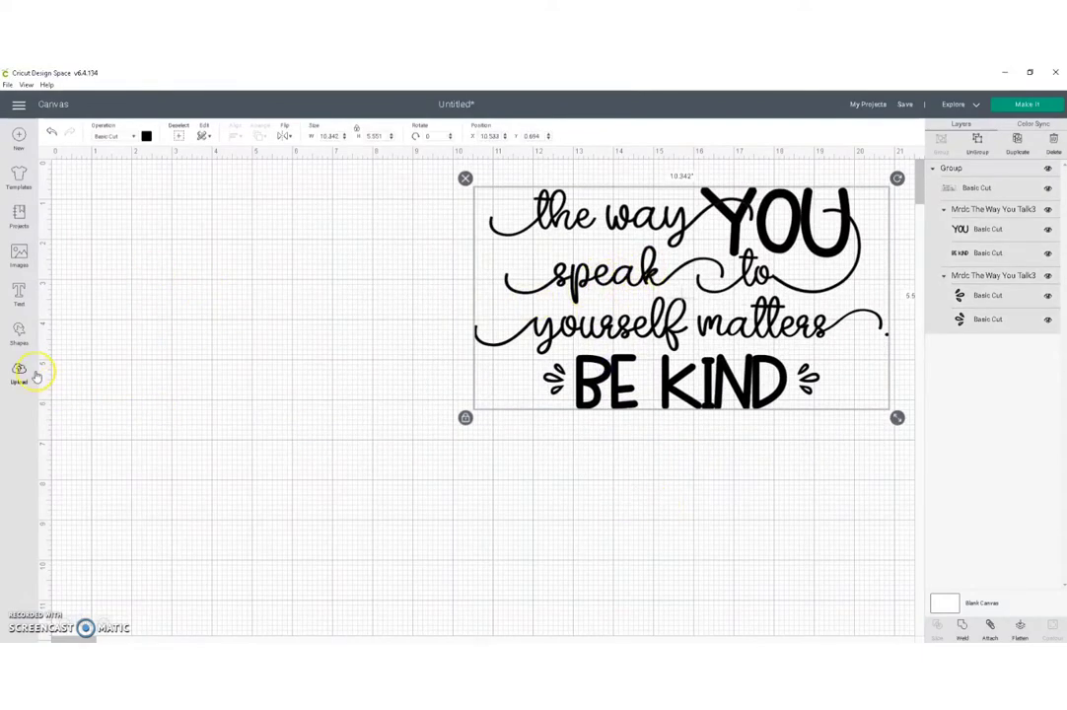
Add a square shape, resize it to 6.25 inches wide by 4.25 inches high, and lock its proportions.
click(19, 332)
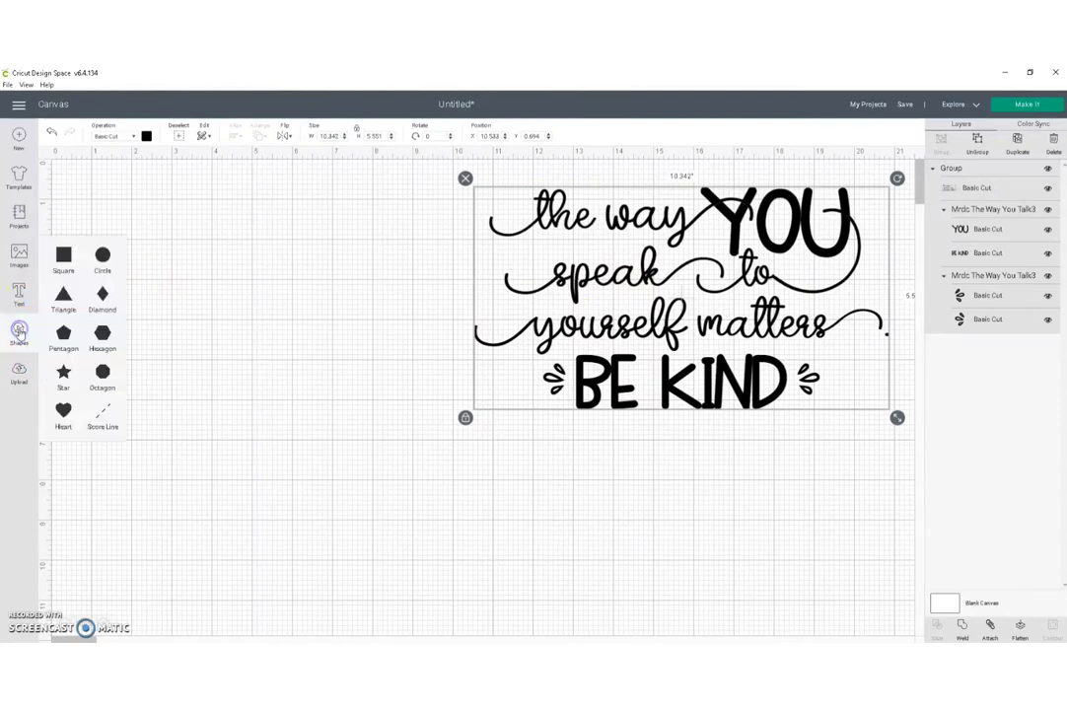
click(65, 255)
drag(192, 292, 286, 316)
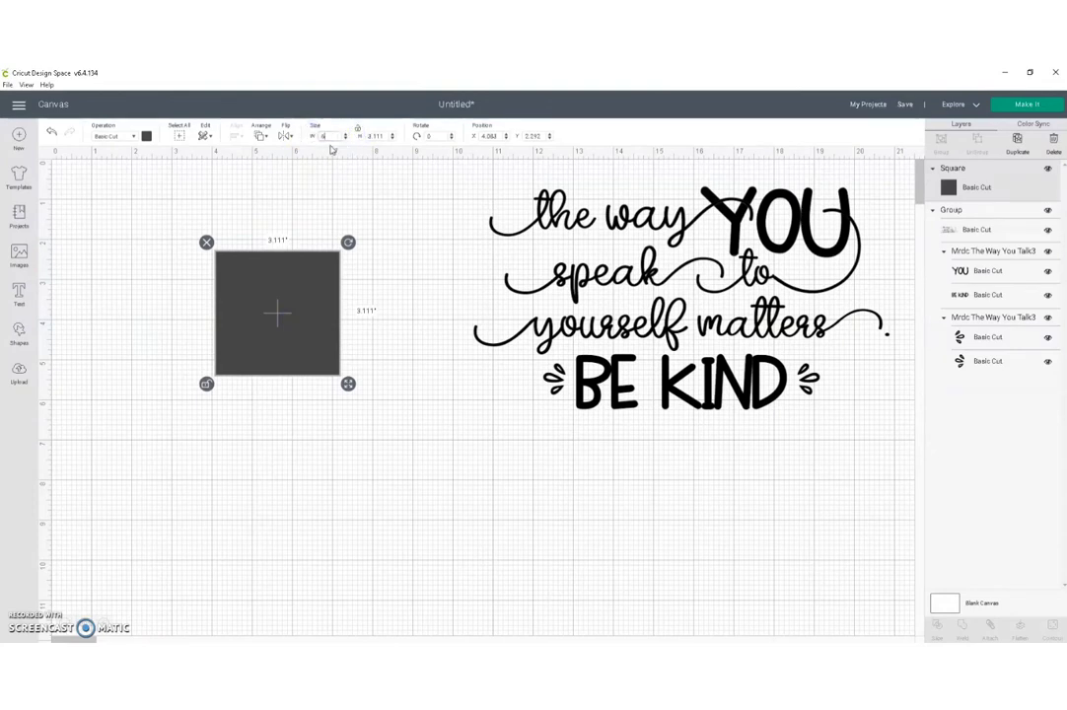
text(.3)
text(5)
key(Return)
click(385, 136)
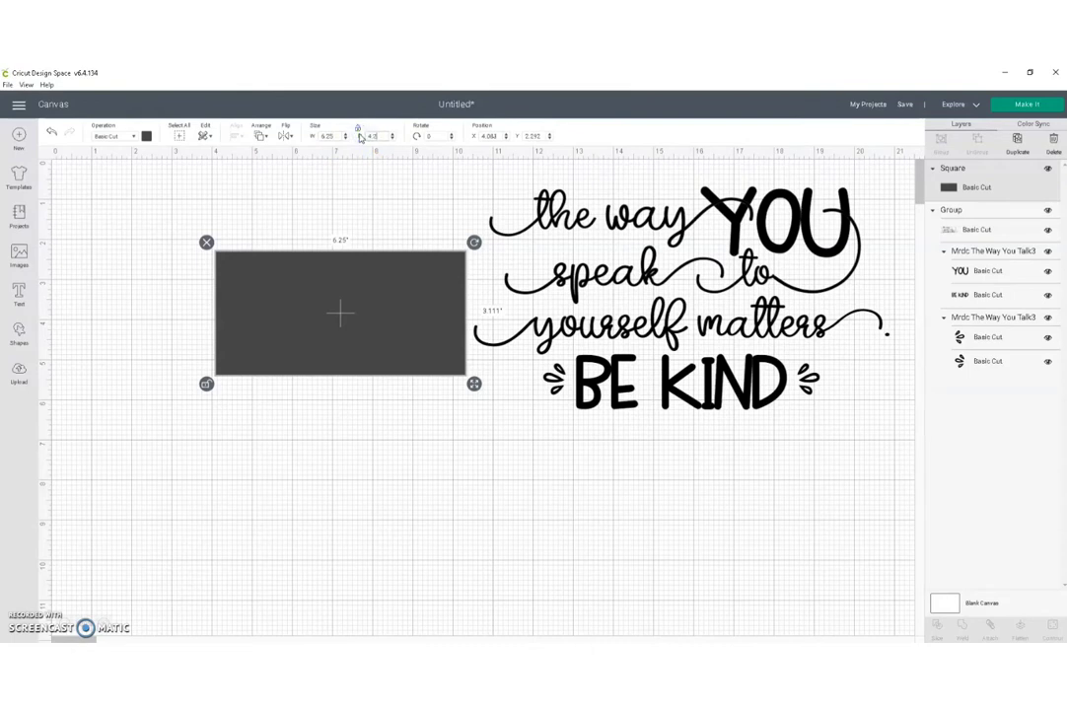
text(4.25)
key(Return)
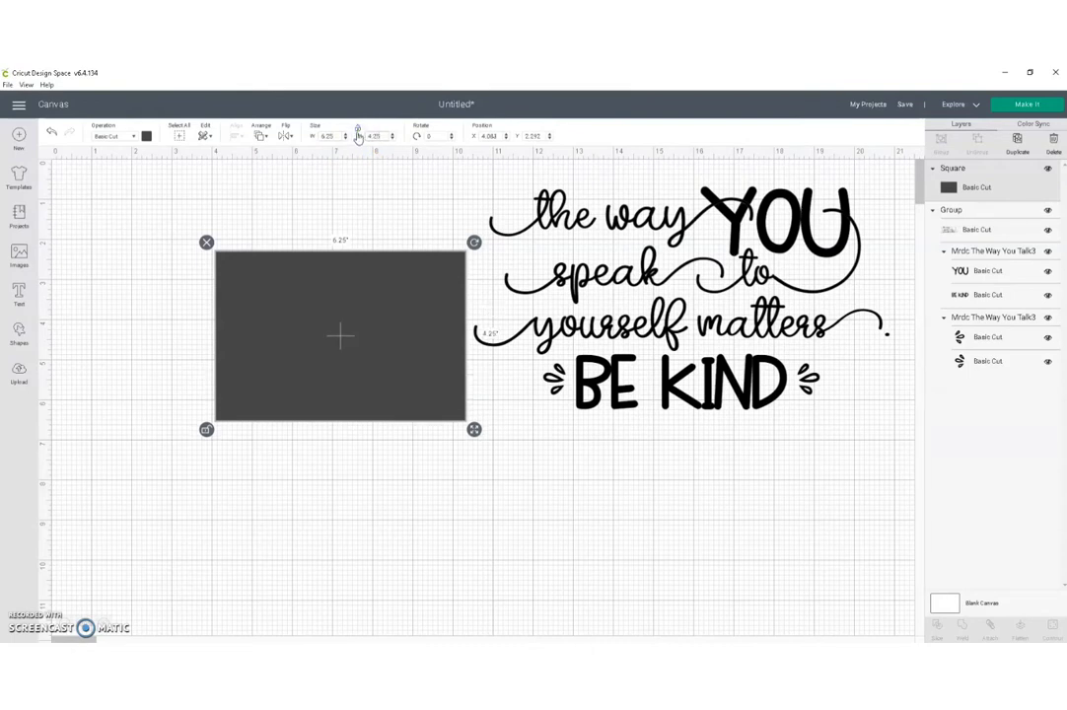
click(357, 132)
drag(386, 296, 341, 275)
Duplicate the dark rectangle and recolor the original one light gray.
click(1018, 144)
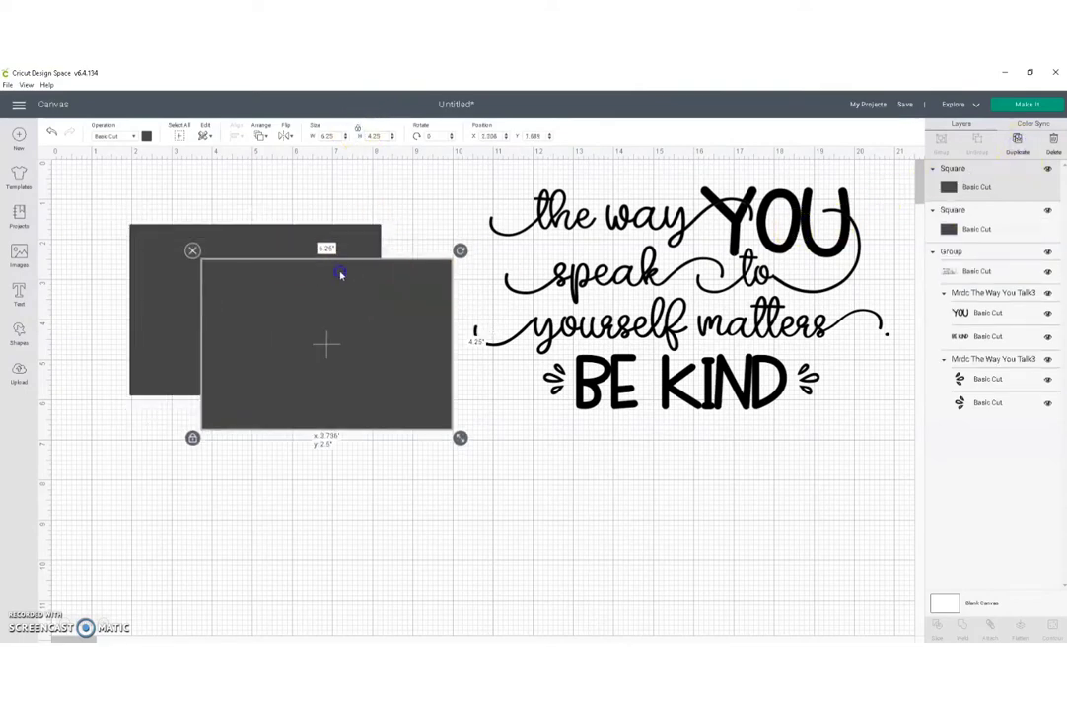
click(155, 262)
click(146, 135)
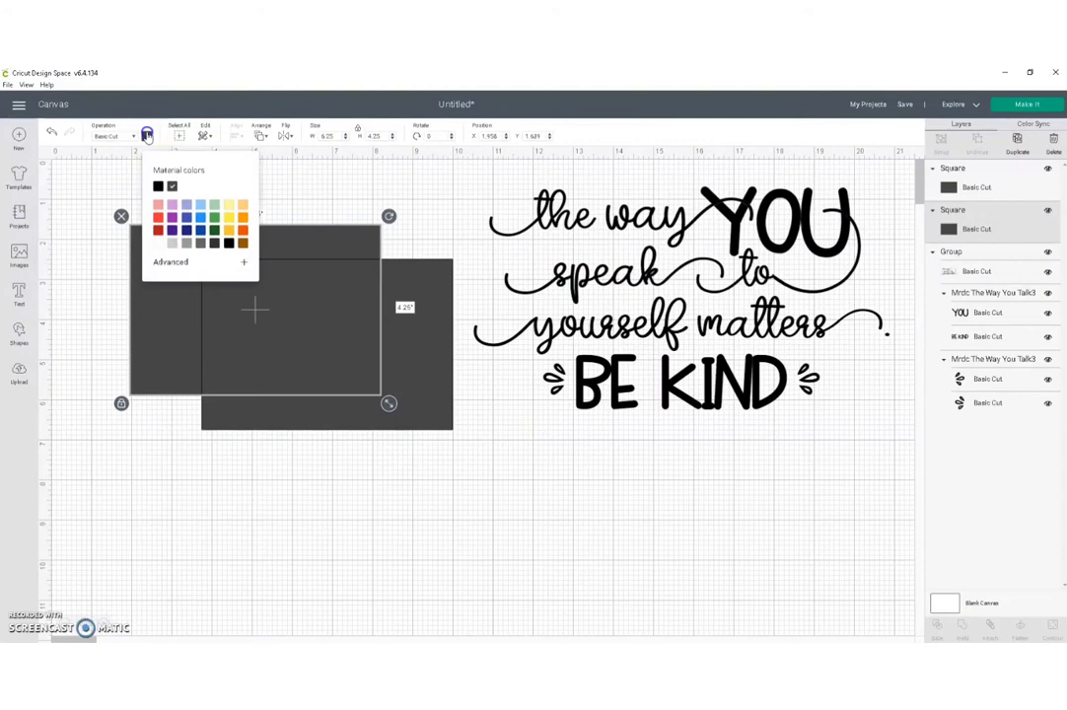
click(171, 242)
click(309, 201)
Recolor the duplicated rectangle white.
click(345, 317)
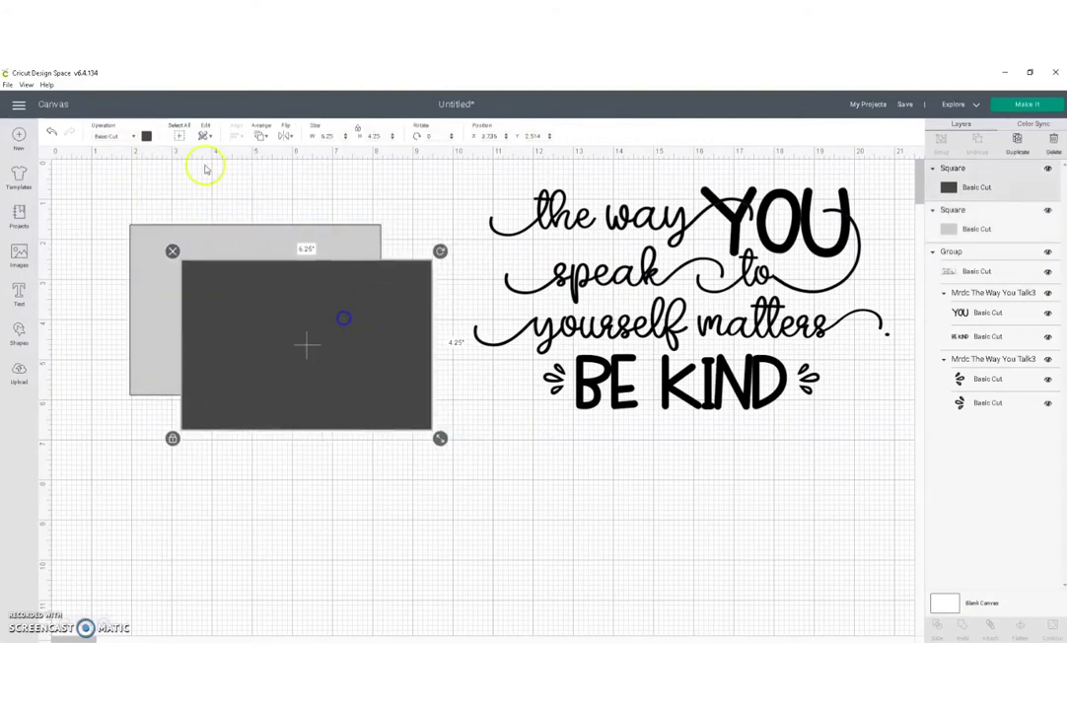
click(147, 136)
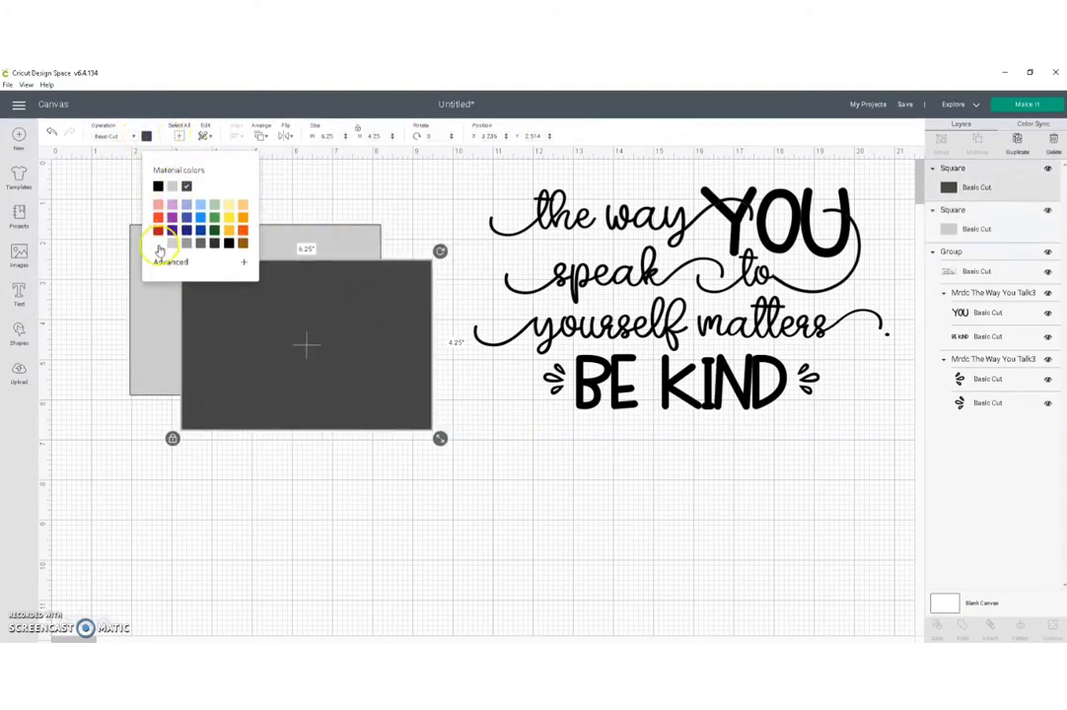
click(159, 243)
click(296, 197)
Resize the white rectangle to 5.25 inches wide by 3.25 inches high.
click(326, 322)
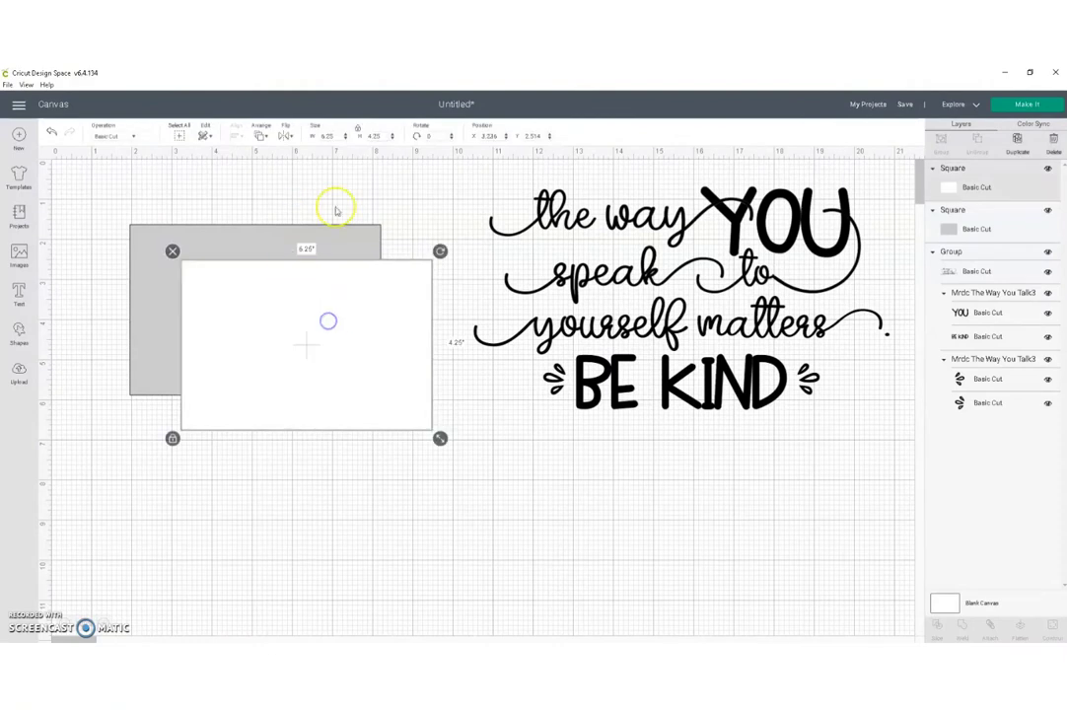
click(334, 136)
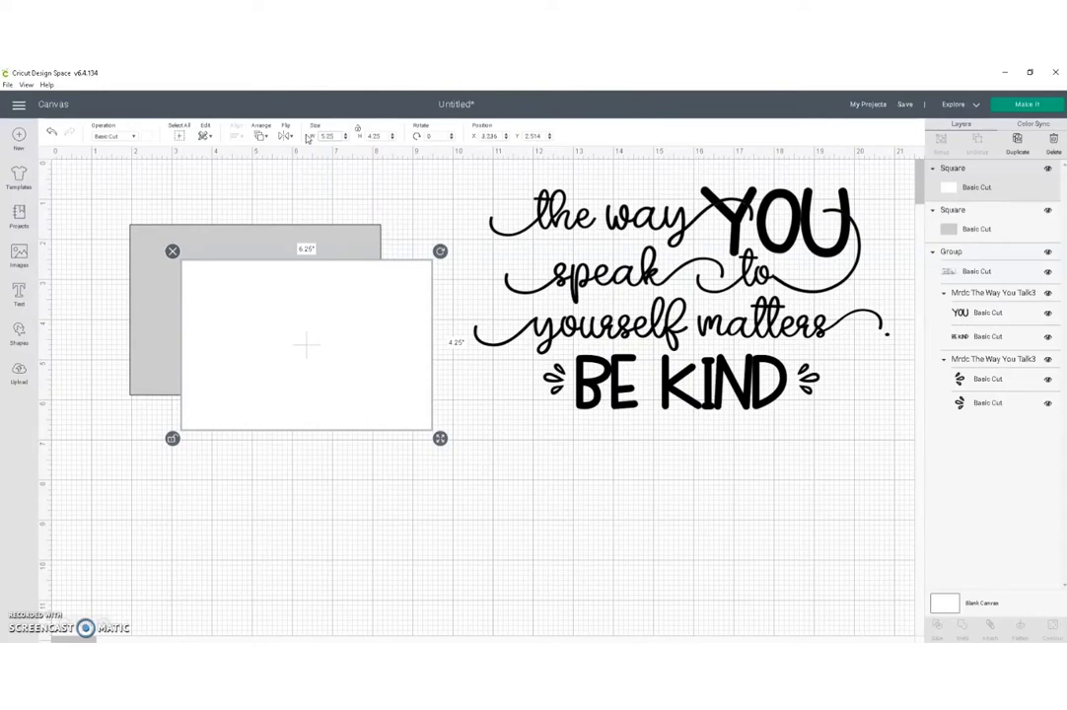
key(Return)
click(374, 136)
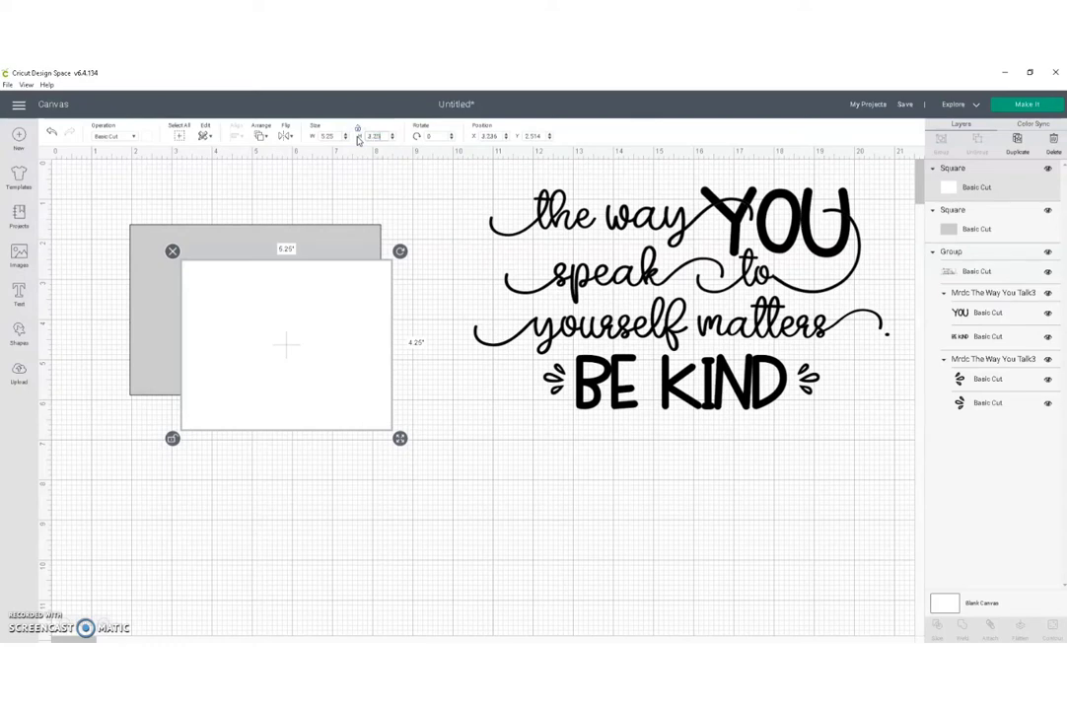
key(Return)
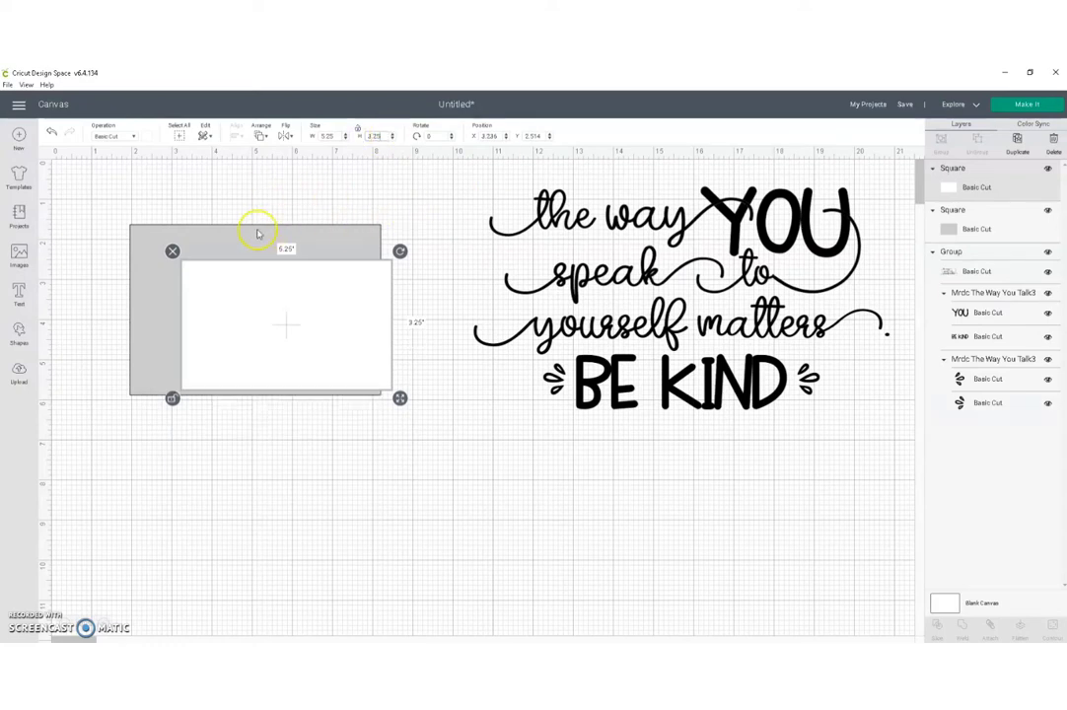
Center the white rectangle on the light gray one and group the two as a frame mockup.
drag(317, 353, 286, 339)
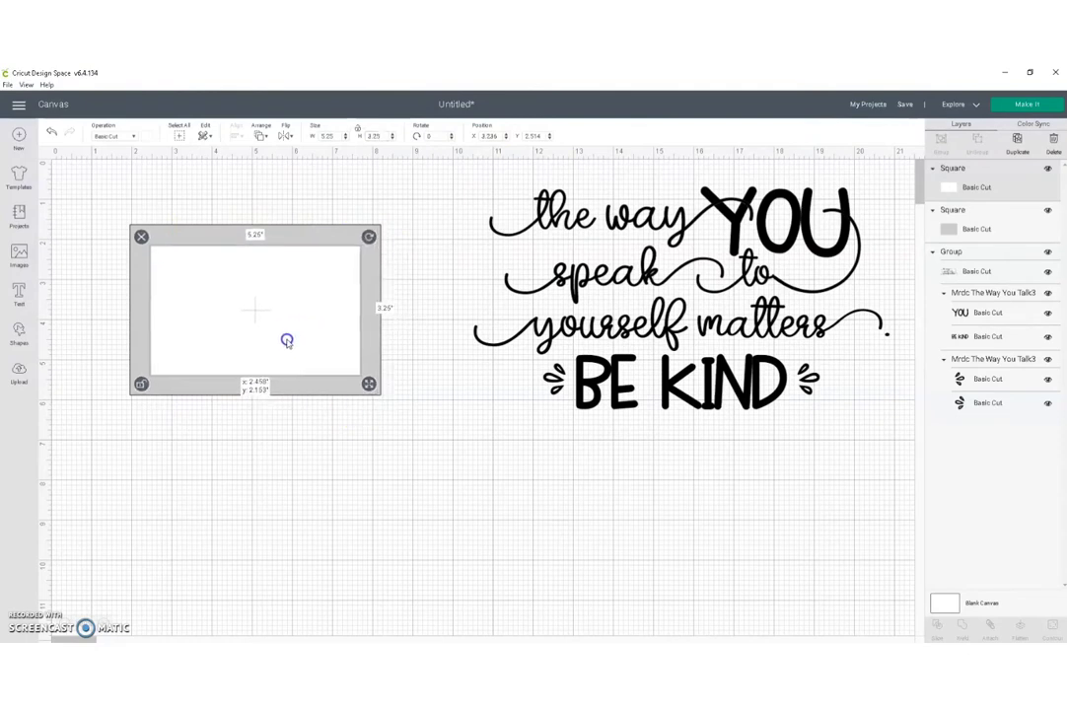
drag(259, 453, 246, 202)
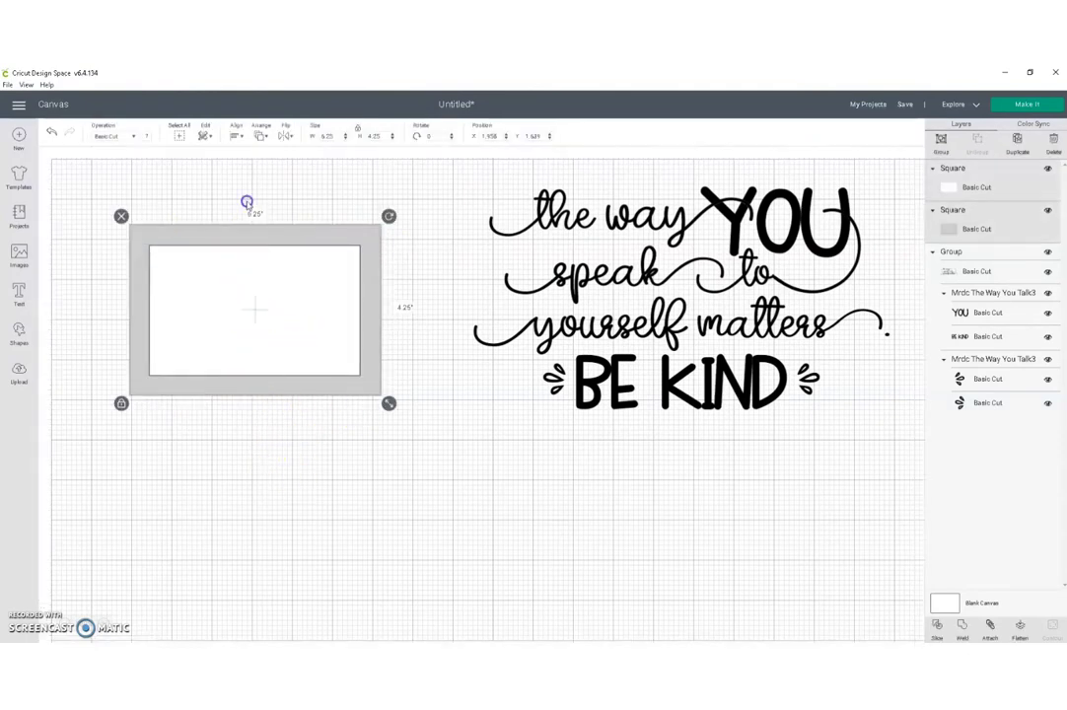
click(236, 134)
click(265, 253)
click(246, 439)
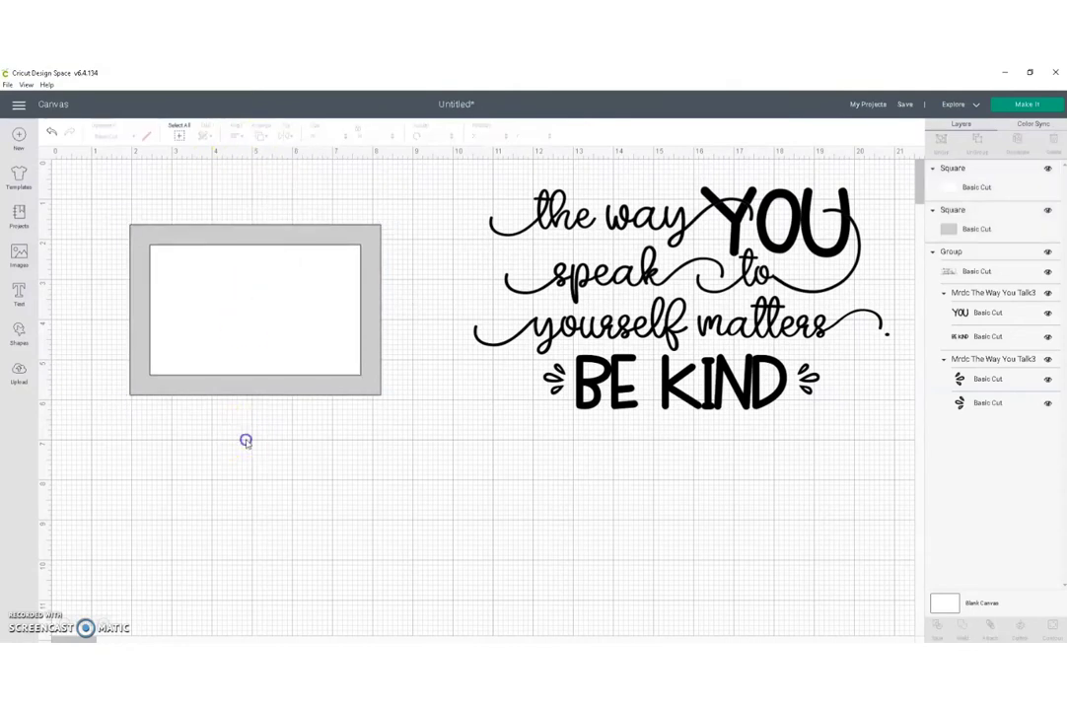
drag(252, 440, 278, 207)
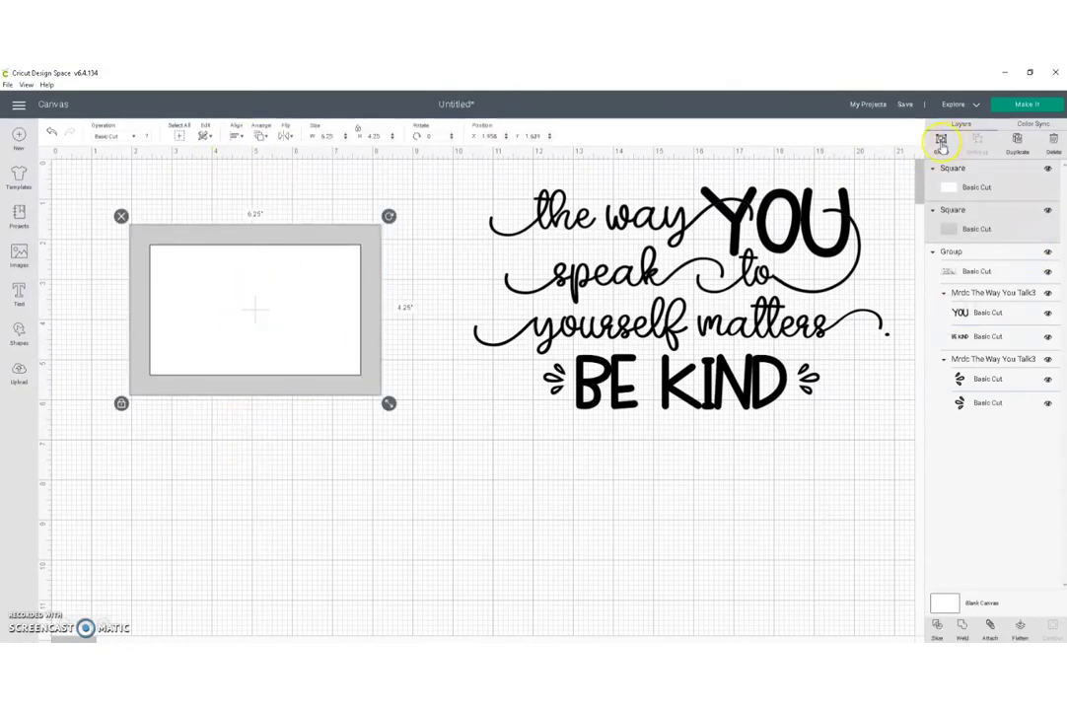
click(941, 143)
Scale the quote design down to about 5.78 inches wide and move it partly over the frame.
drag(400, 310, 824, 438)
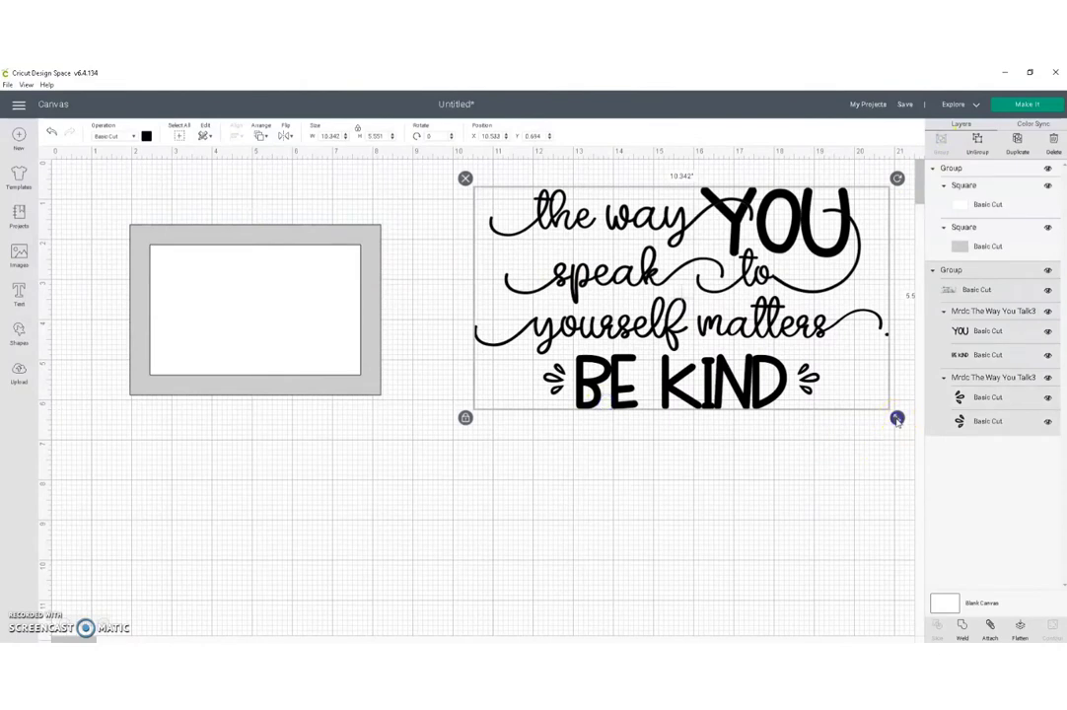
drag(897, 418, 689, 303)
drag(612, 278, 598, 350)
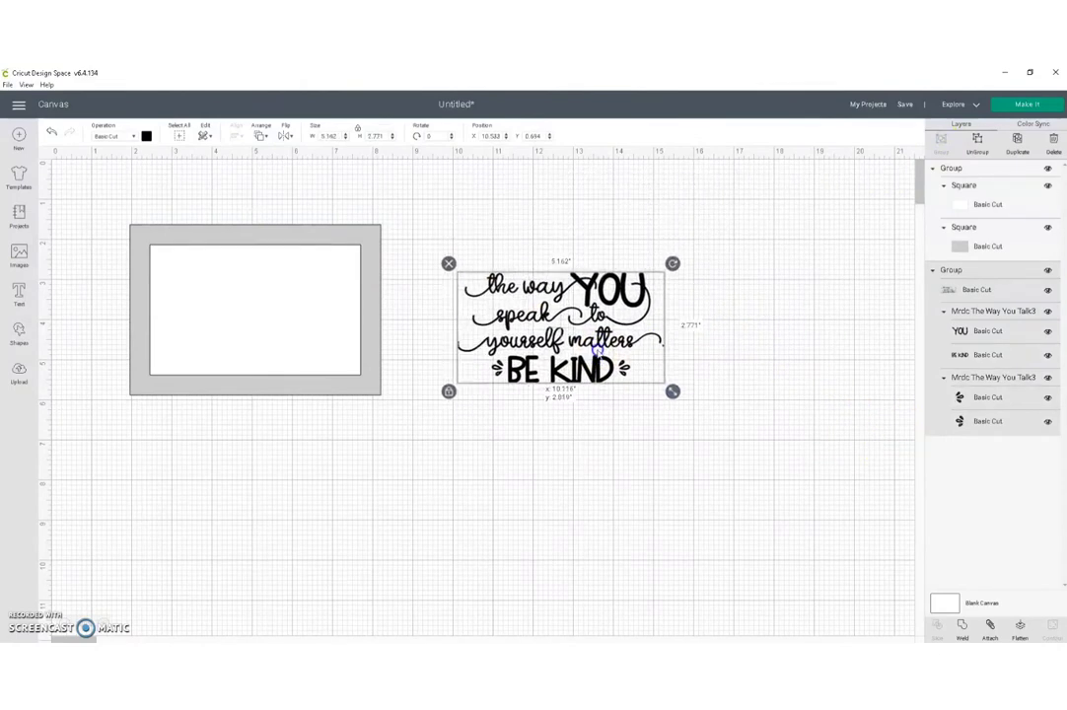
drag(672, 391, 688, 404)
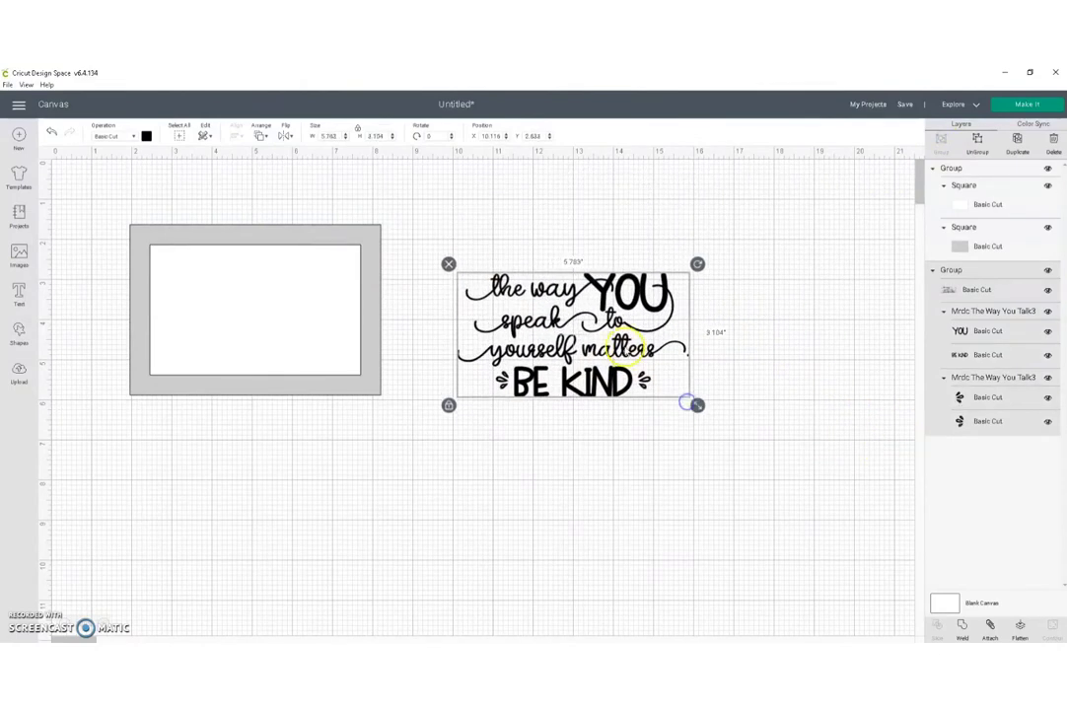
drag(626, 354, 500, 321)
Send the quote to the front, shrink it to about 4.64 inches wide, and place it inside the white rectangle.
right_click(501, 321)
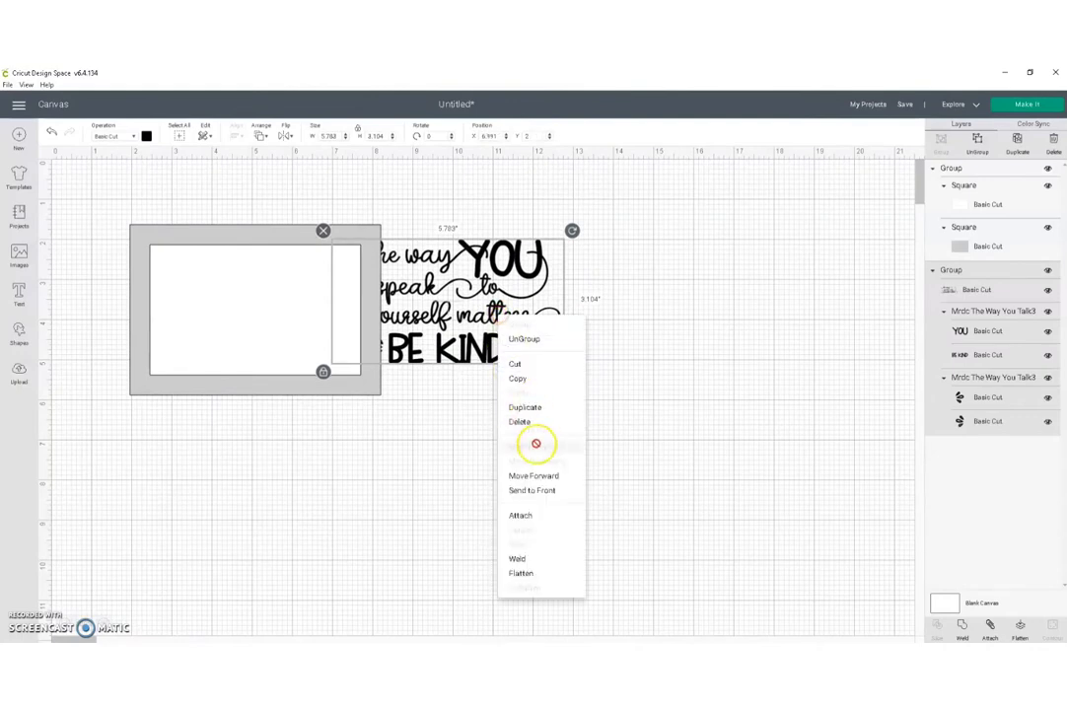
click(535, 491)
drag(484, 316, 360, 330)
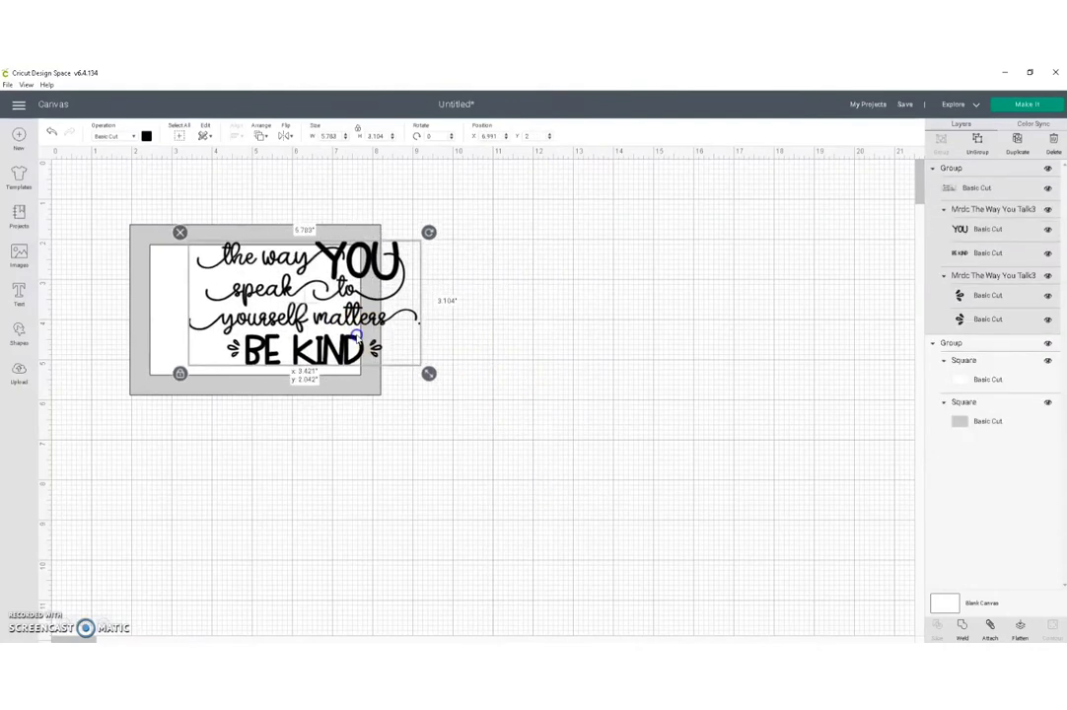
drag(430, 374, 383, 348)
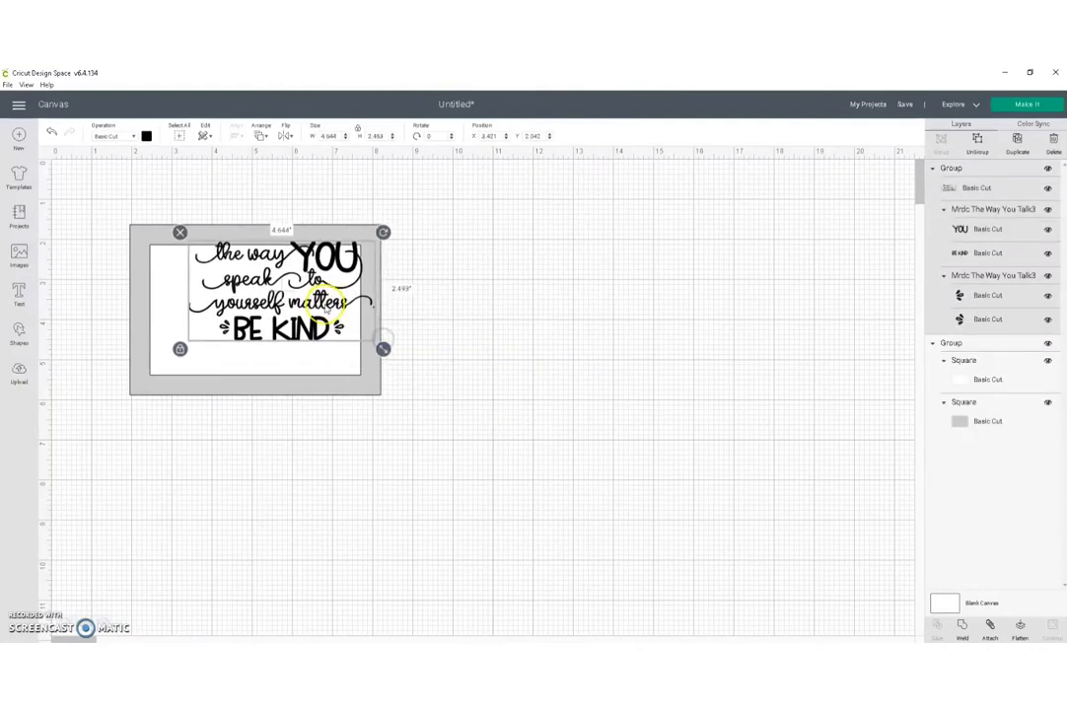
drag(325, 308, 300, 326)
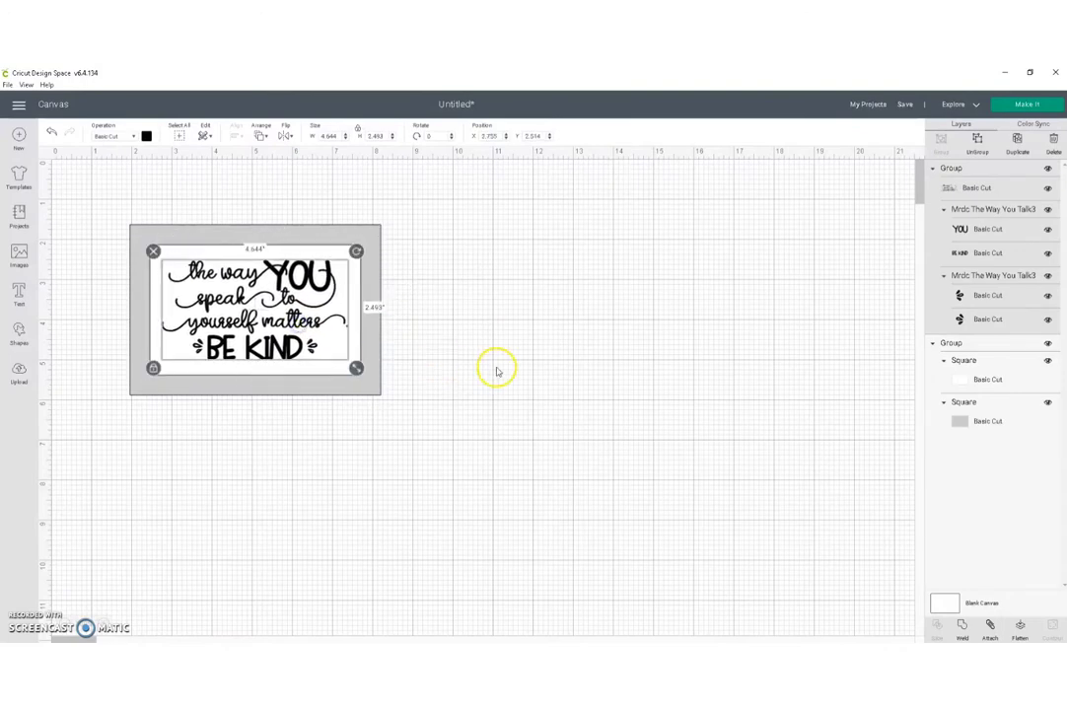
click(496, 371)
click(446, 369)
click(459, 365)
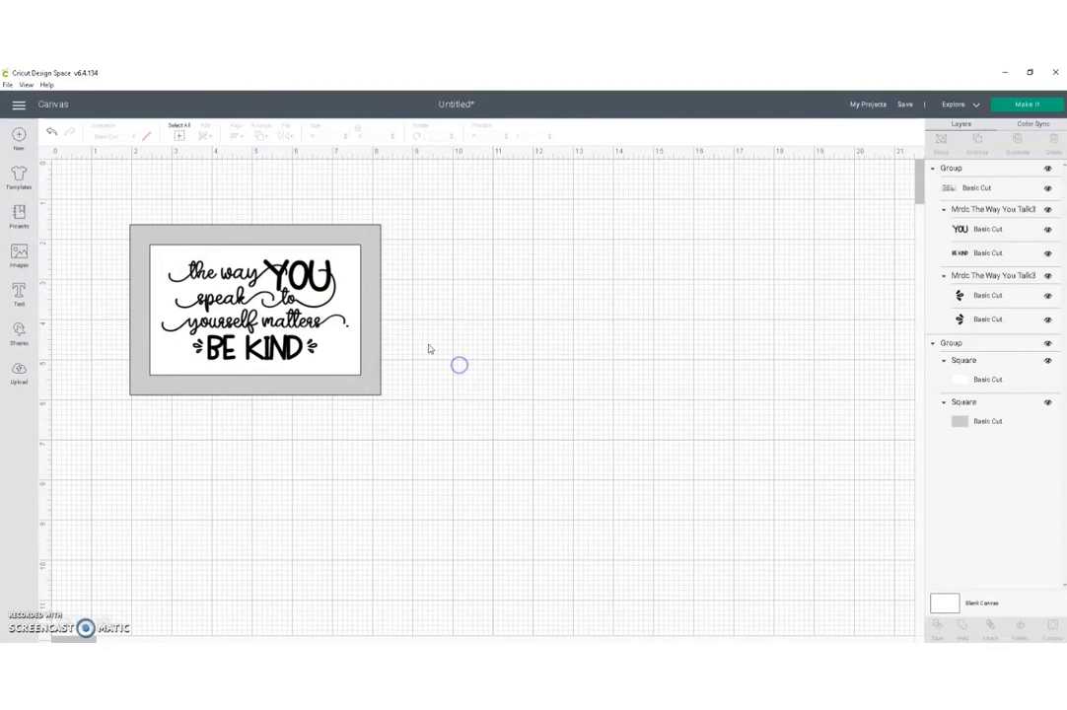
Set the quote group's height to 2.5 inches with its proportions locked.
click(253, 283)
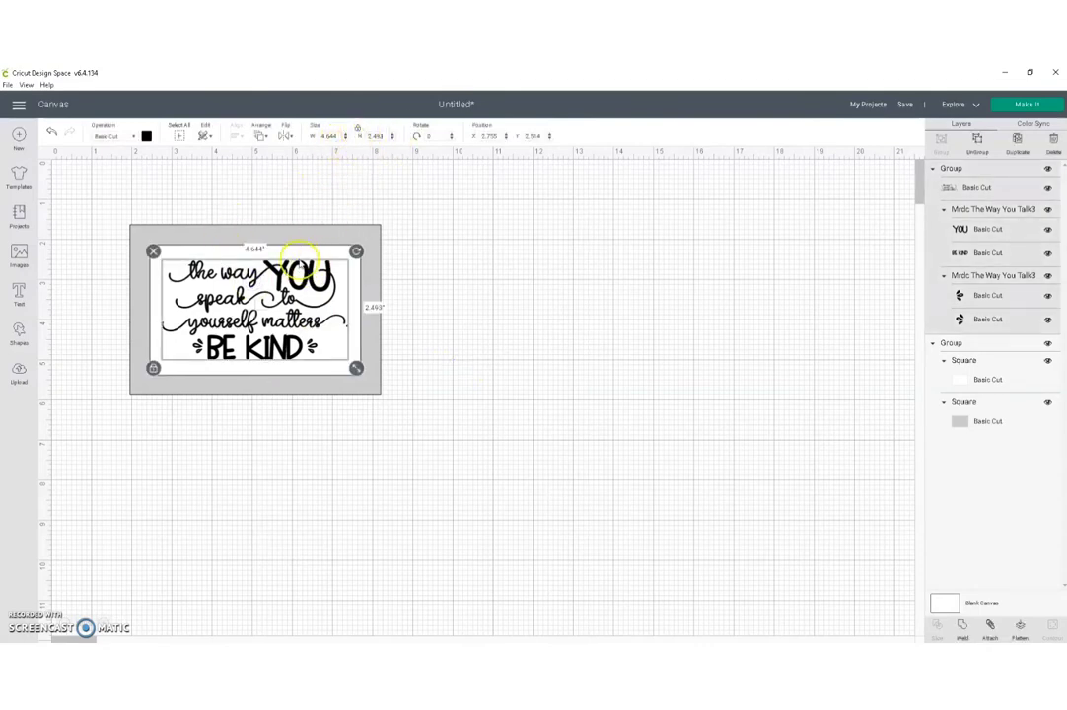
click(386, 137)
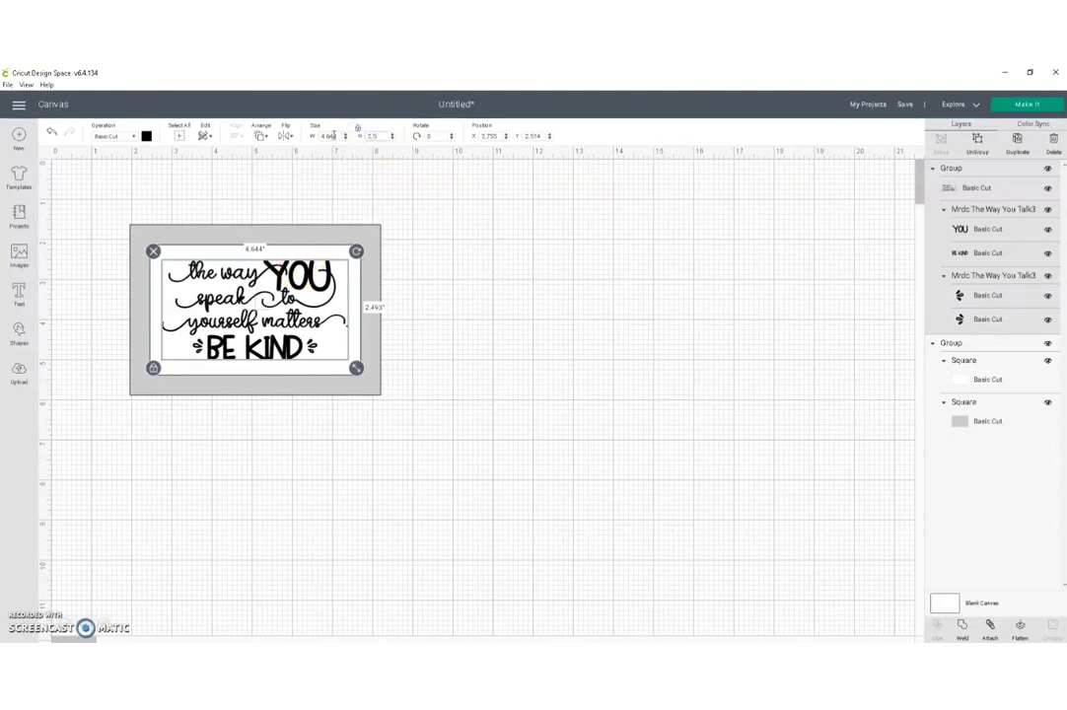
key(Return)
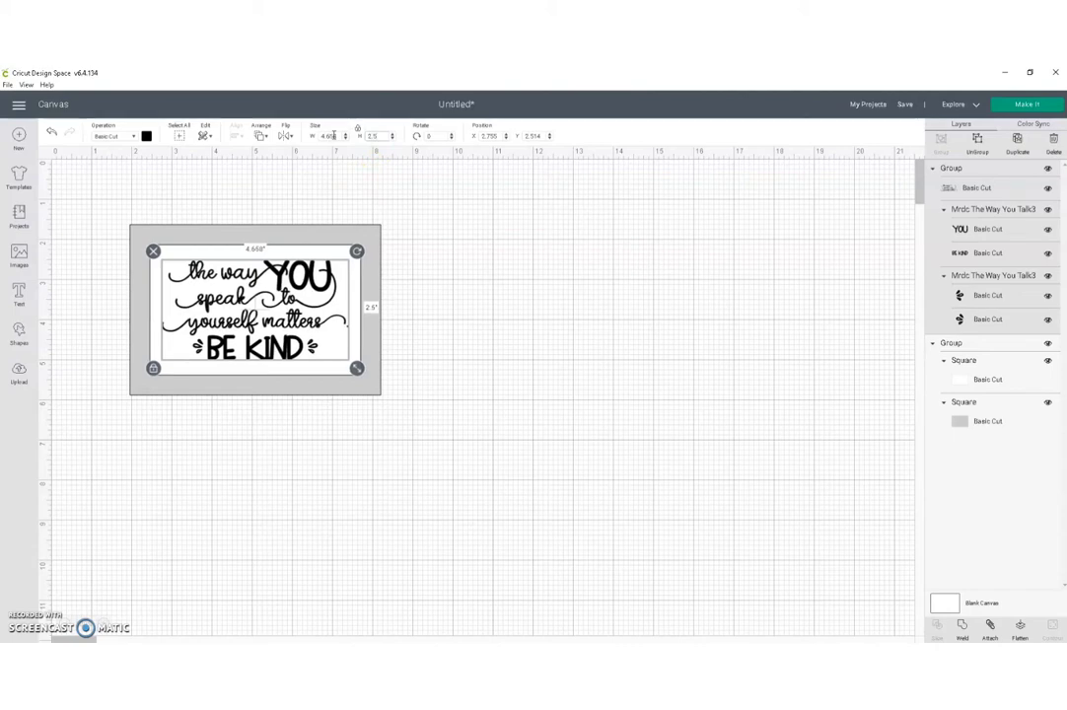
click(538, 367)
click(255, 296)
click(329, 137)
click(505, 279)
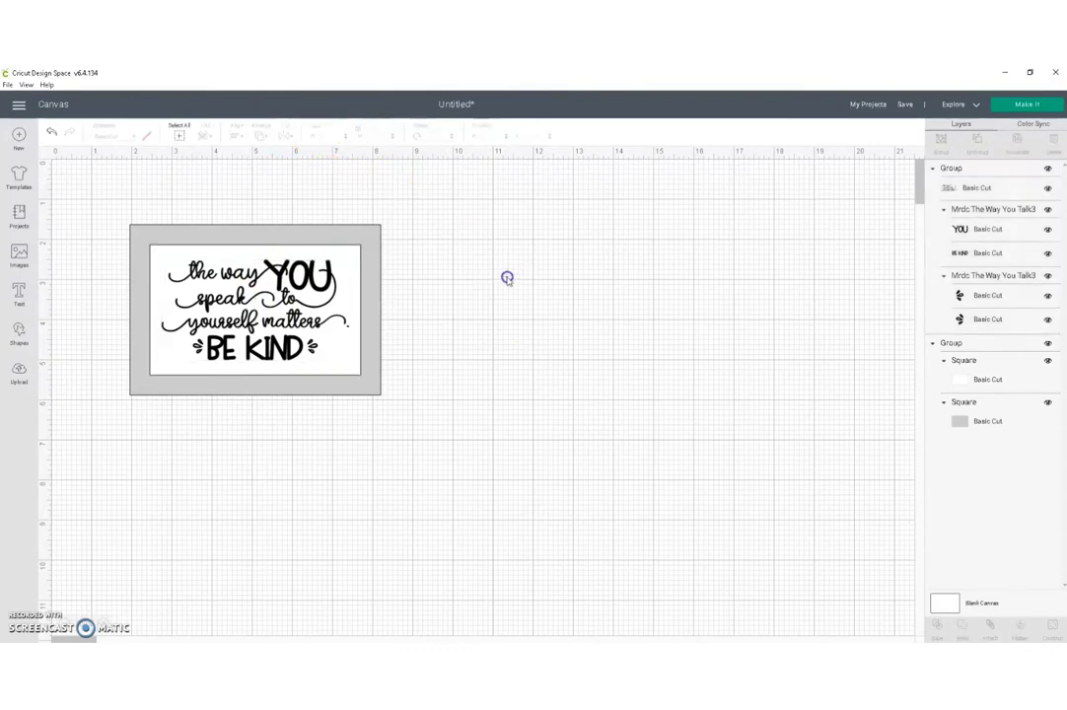
click(301, 298)
click(270, 463)
click(264, 362)
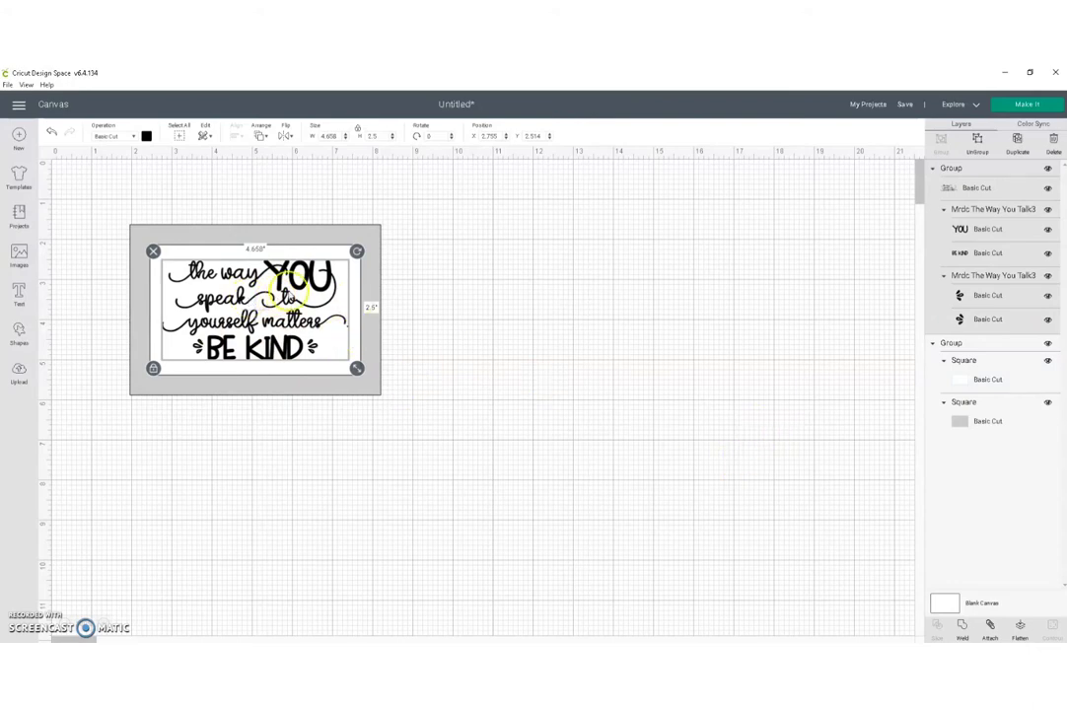
Move the quote design out of the frame onto the empty canvas beside it and ungroup it.
click(287, 296)
drag(286, 296, 515, 346)
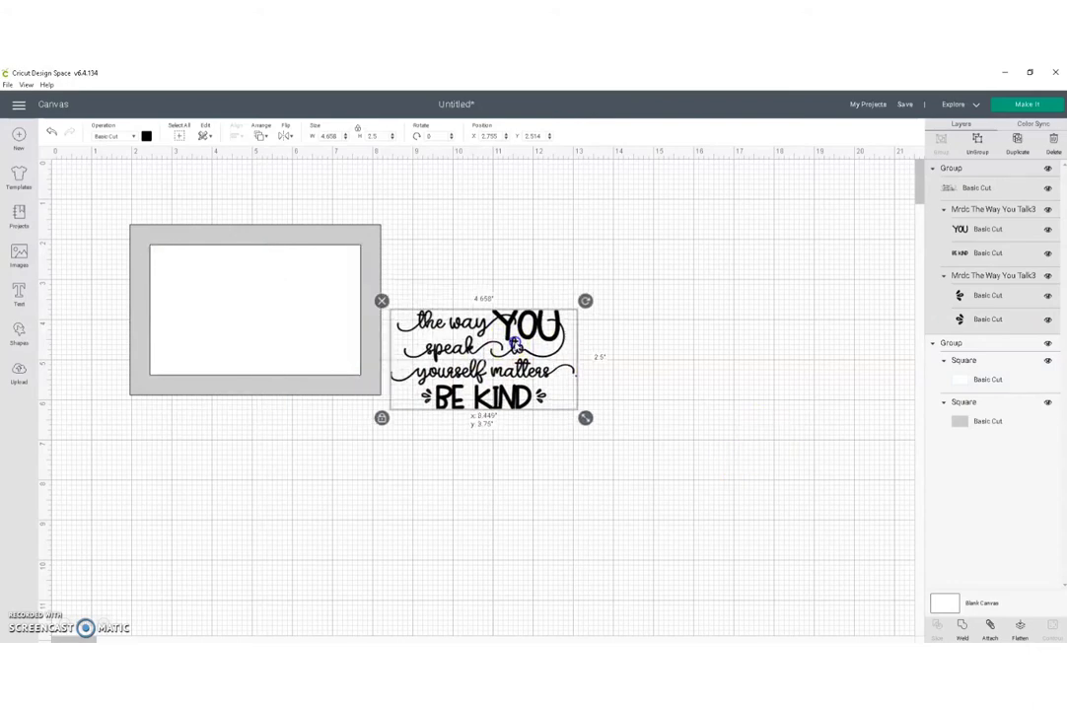
click(984, 141)
click(490, 367)
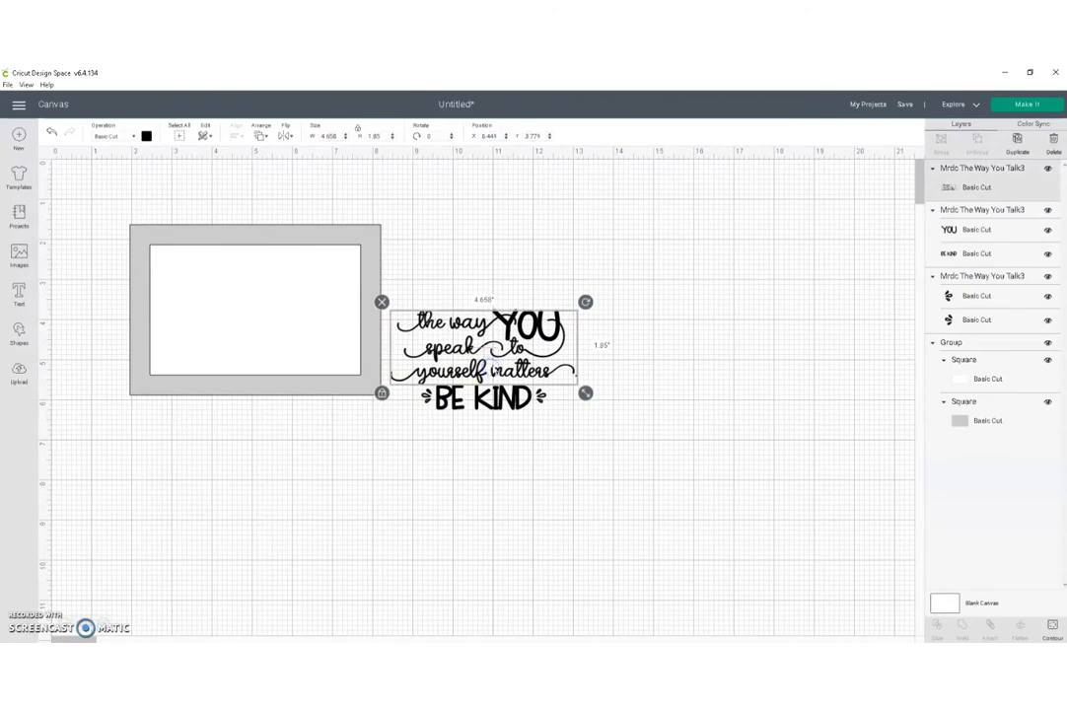
click(704, 345)
Recolor the "YOU" and "BE KIND" layers of the quote red.
click(956, 233)
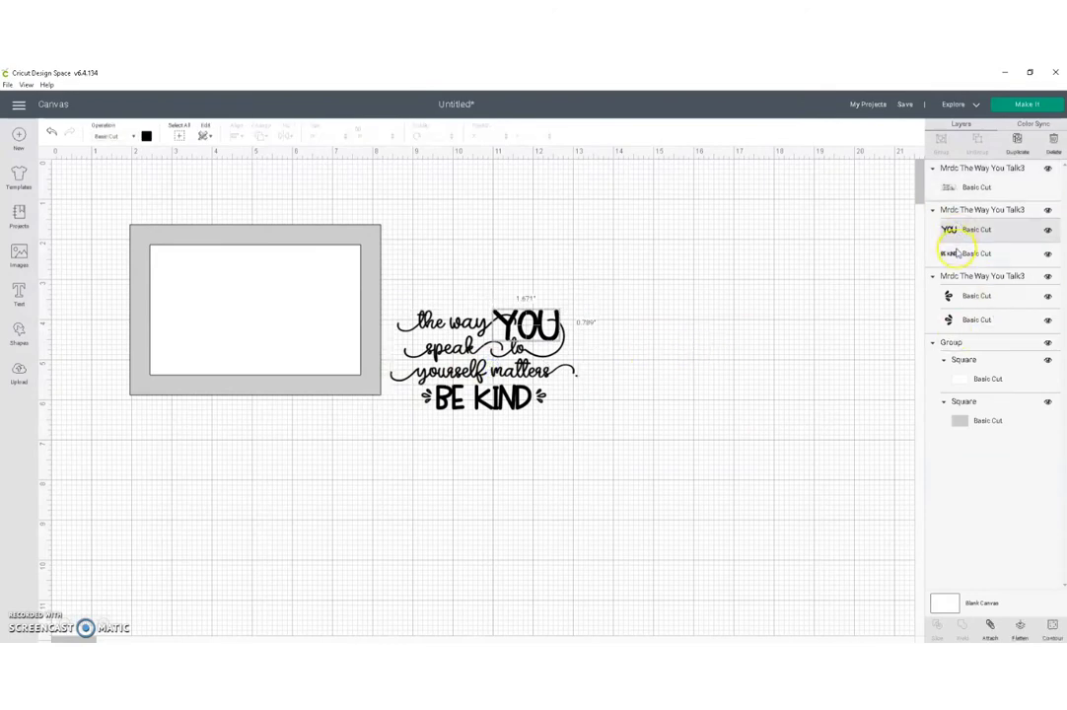
shift+click(955, 254)
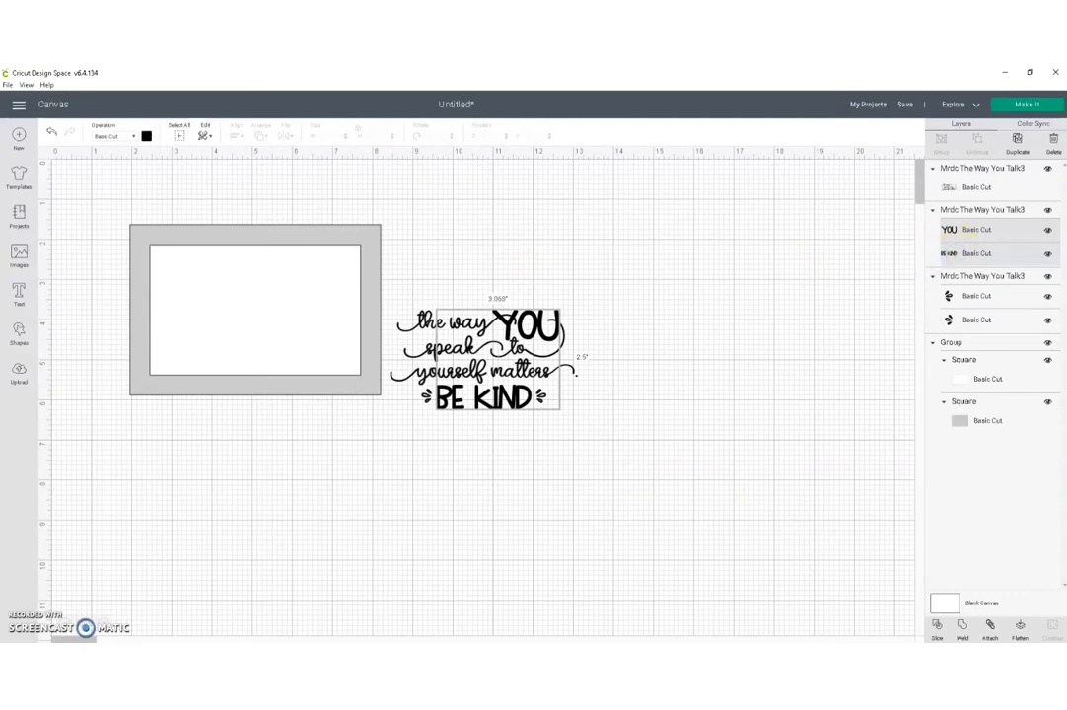
click(146, 136)
click(159, 219)
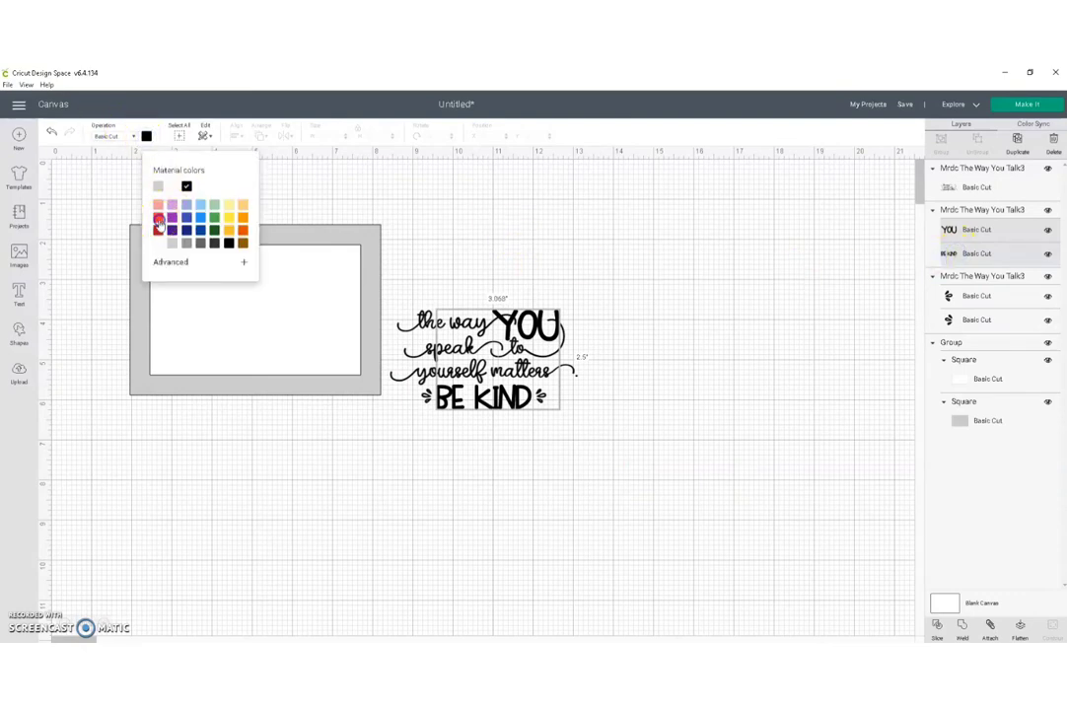
click(712, 349)
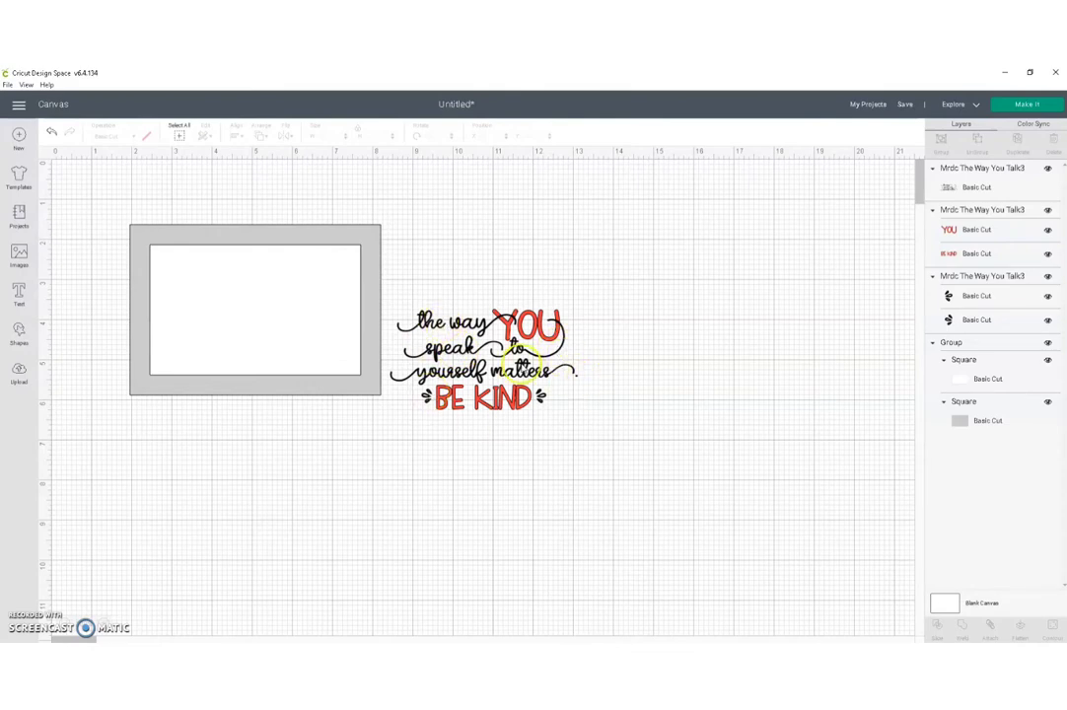
Preview the cutting mats, shift the black quote pieces around on mat 3, and return to the canvas.
click(1030, 105)
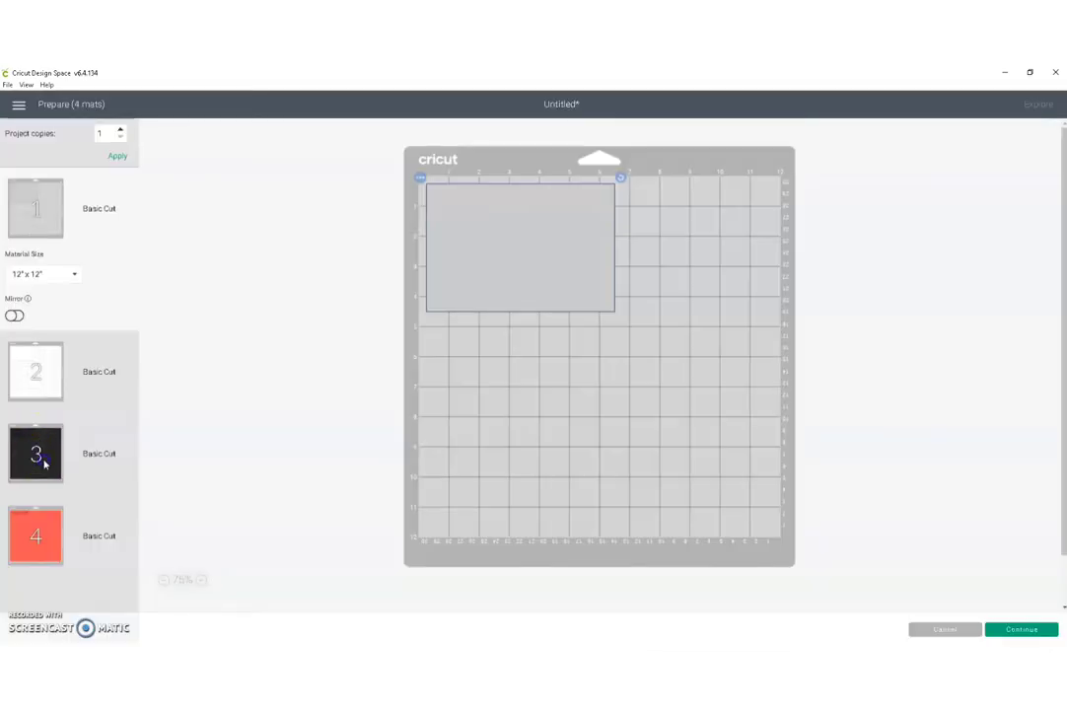
click(42, 468)
click(585, 194)
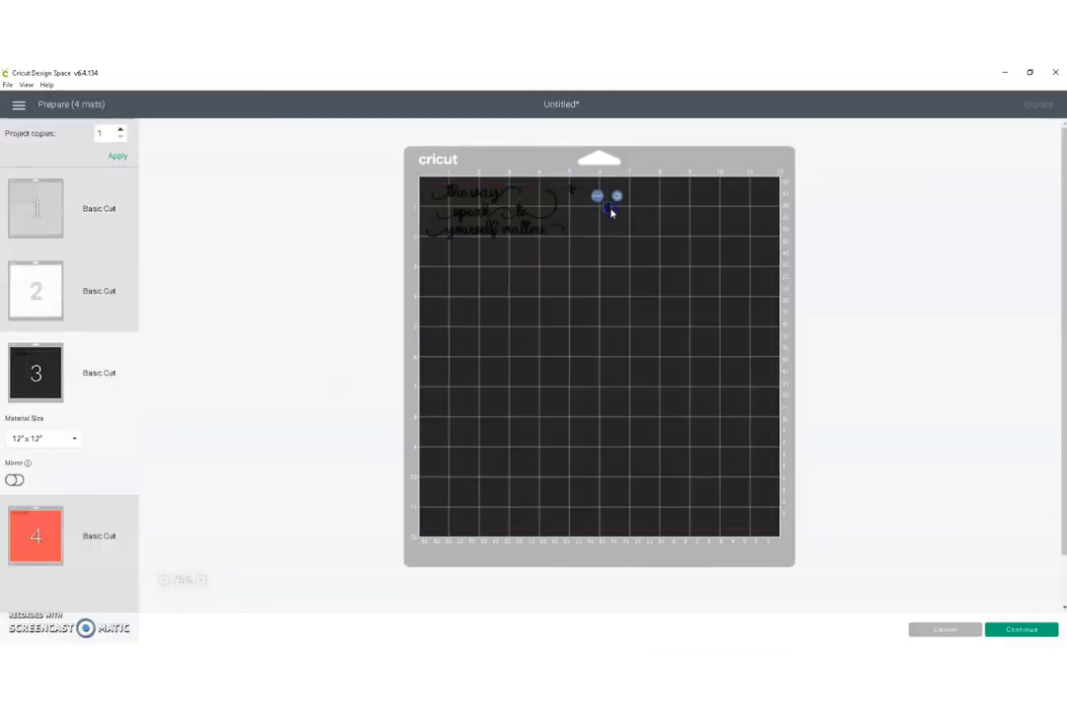
drag(534, 230, 533, 276)
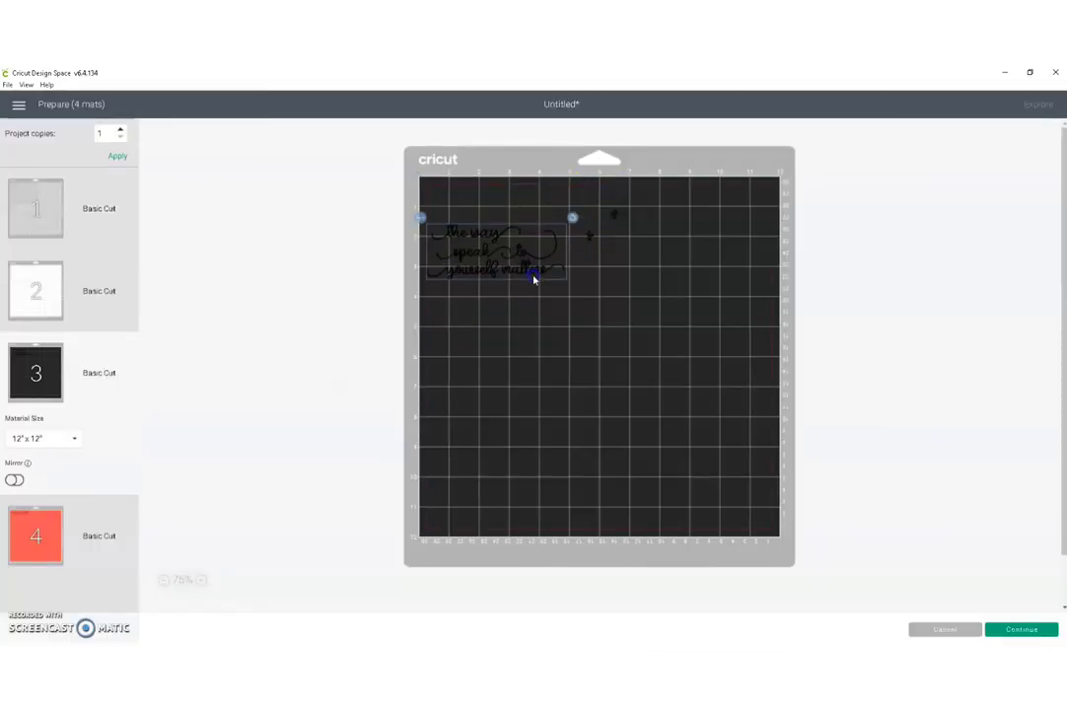
click(942, 630)
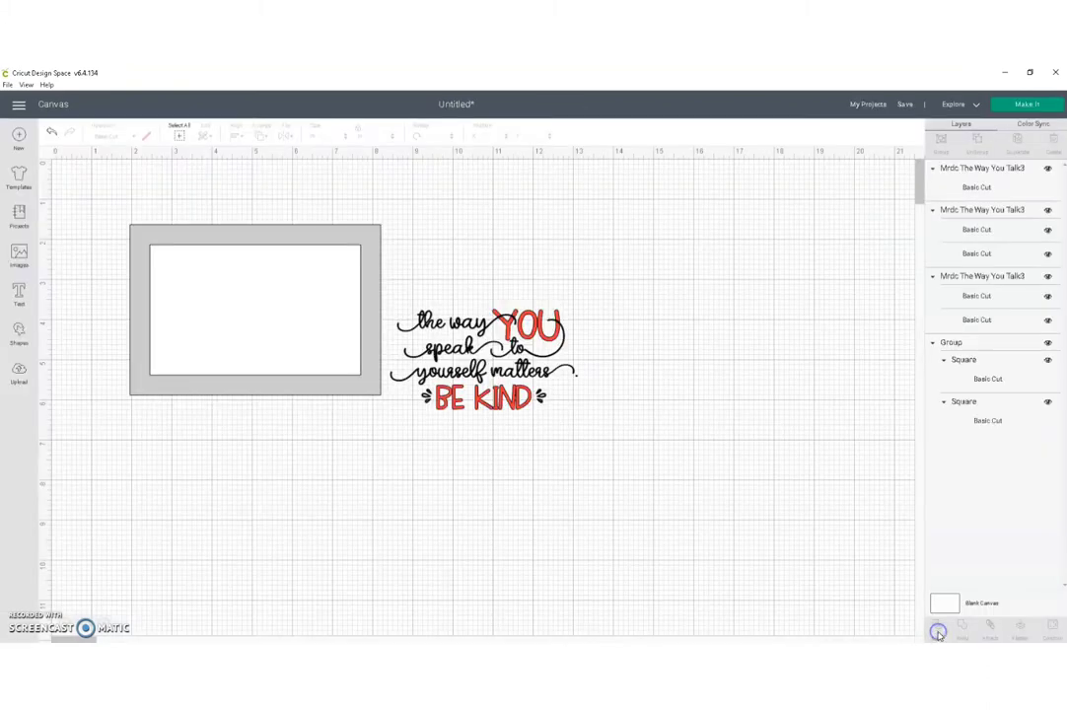
Hide the grey and white frame group, and attach the black script layer to the two black accent-mark layers.
click(296, 235)
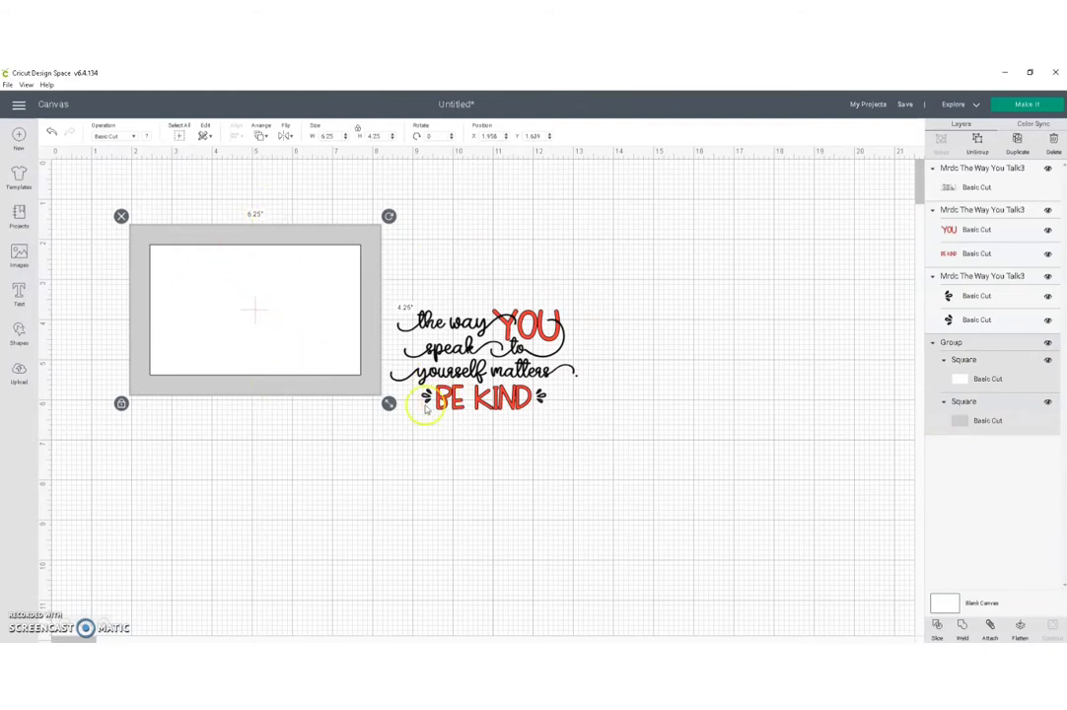
click(1047, 343)
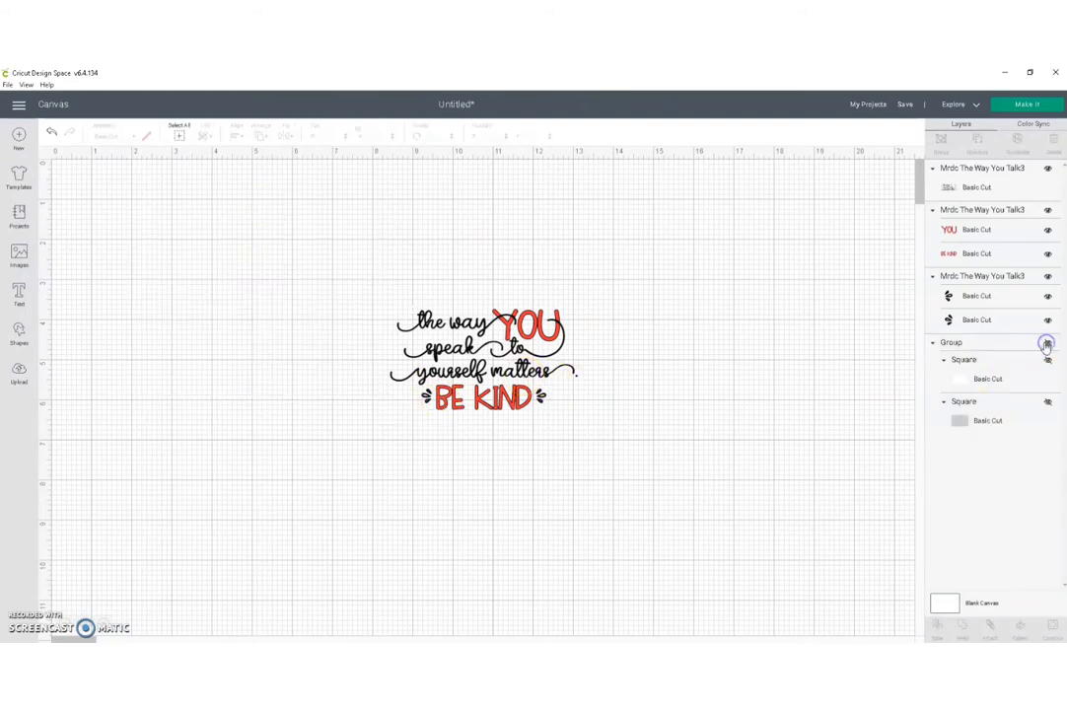
click(951, 323)
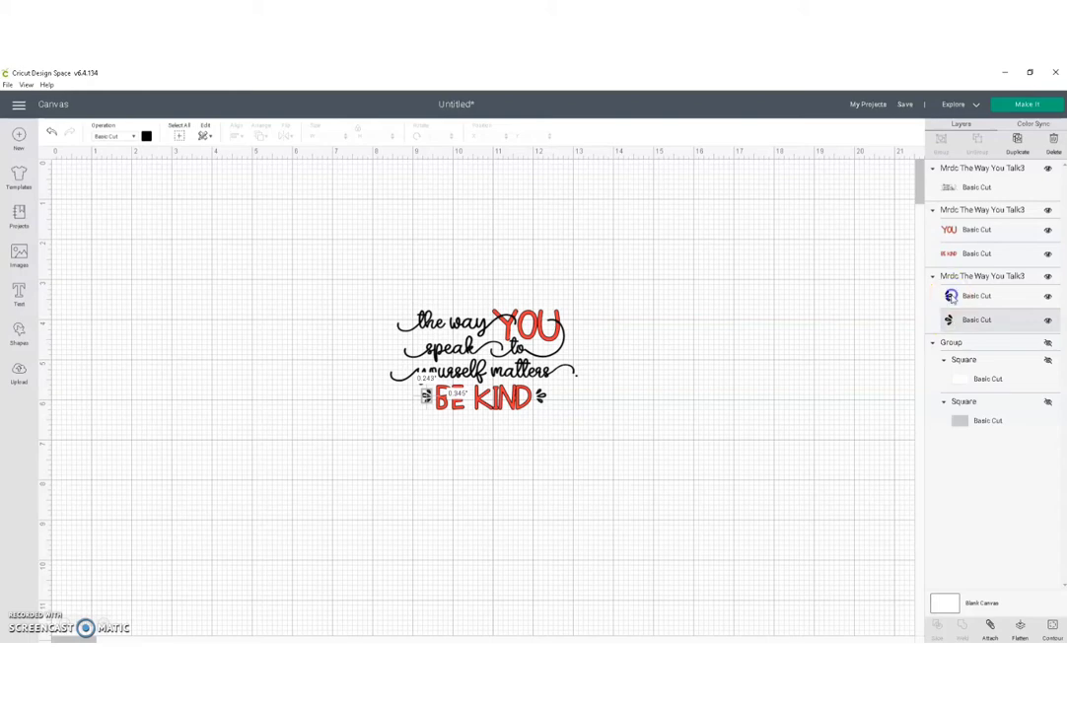
shift+click(951, 297)
shift+click(955, 186)
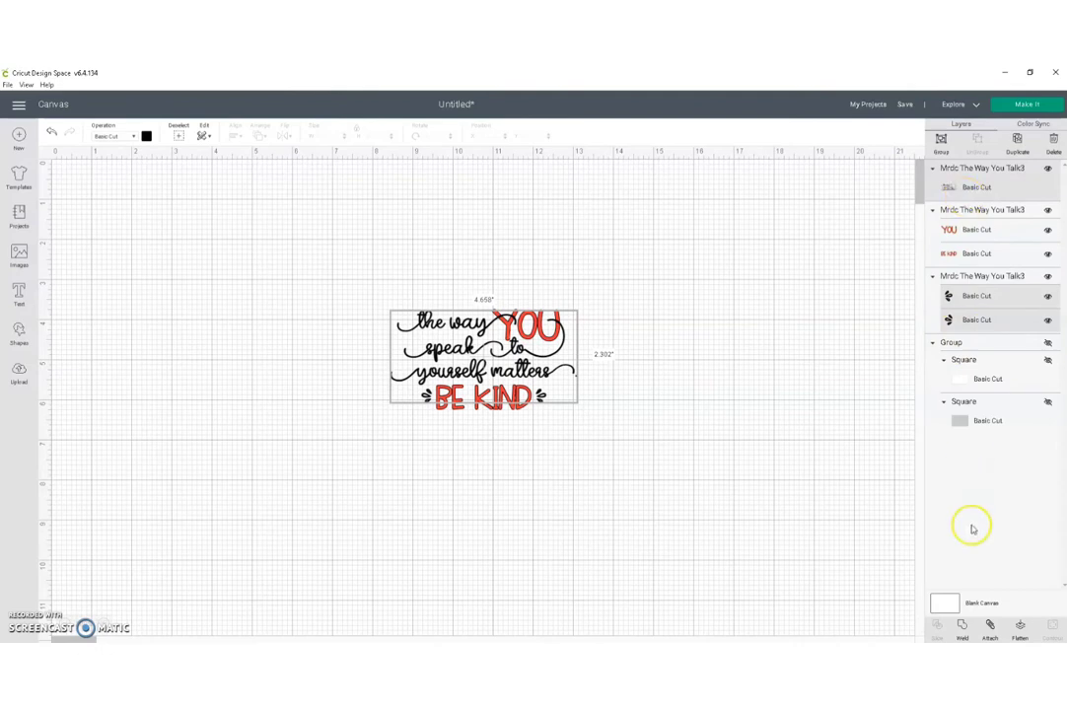
click(990, 628)
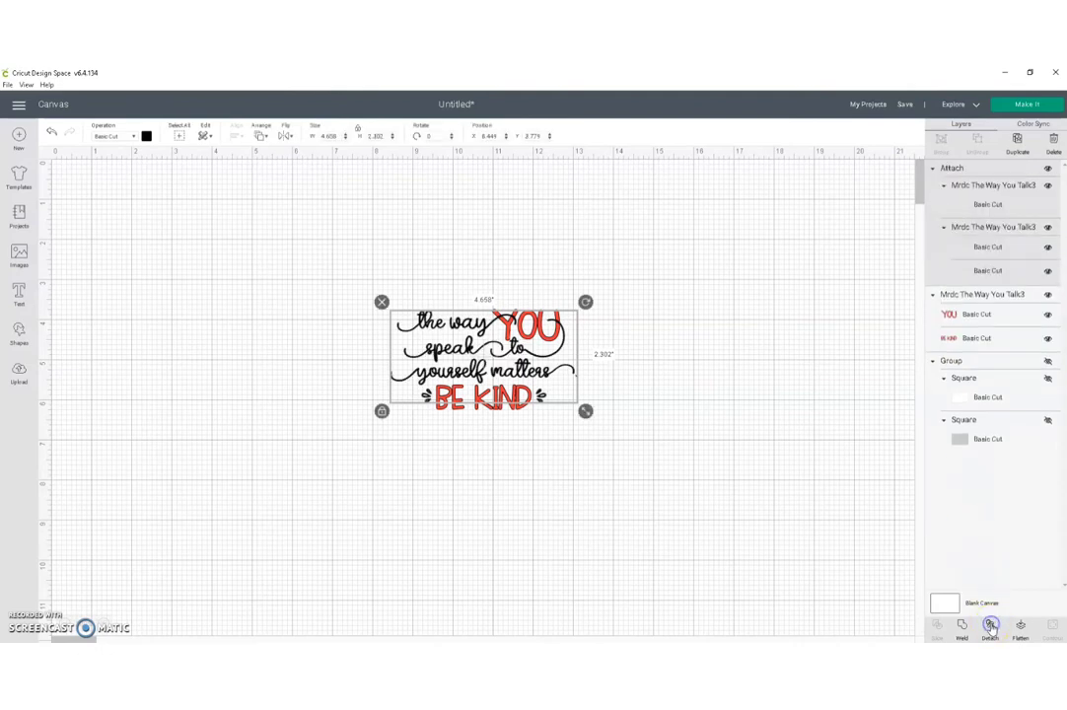
click(684, 452)
click(670, 469)
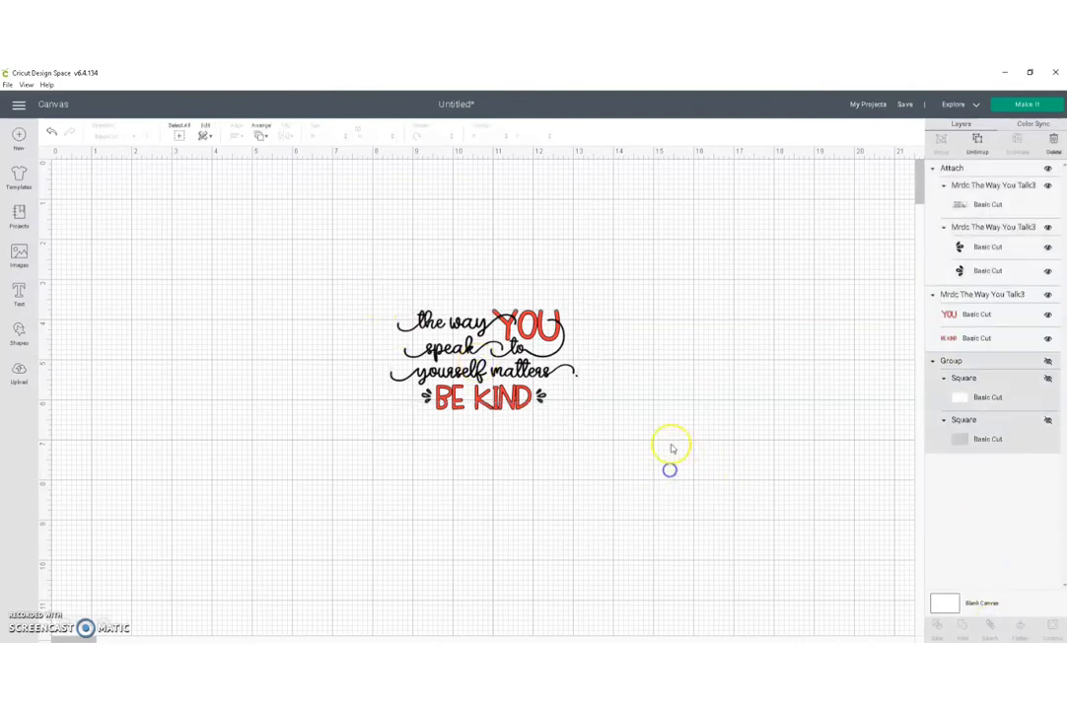
Group all the layers and check how the black and red pieces are laid out on the cutting mats.
drag(671, 449, 348, 283)
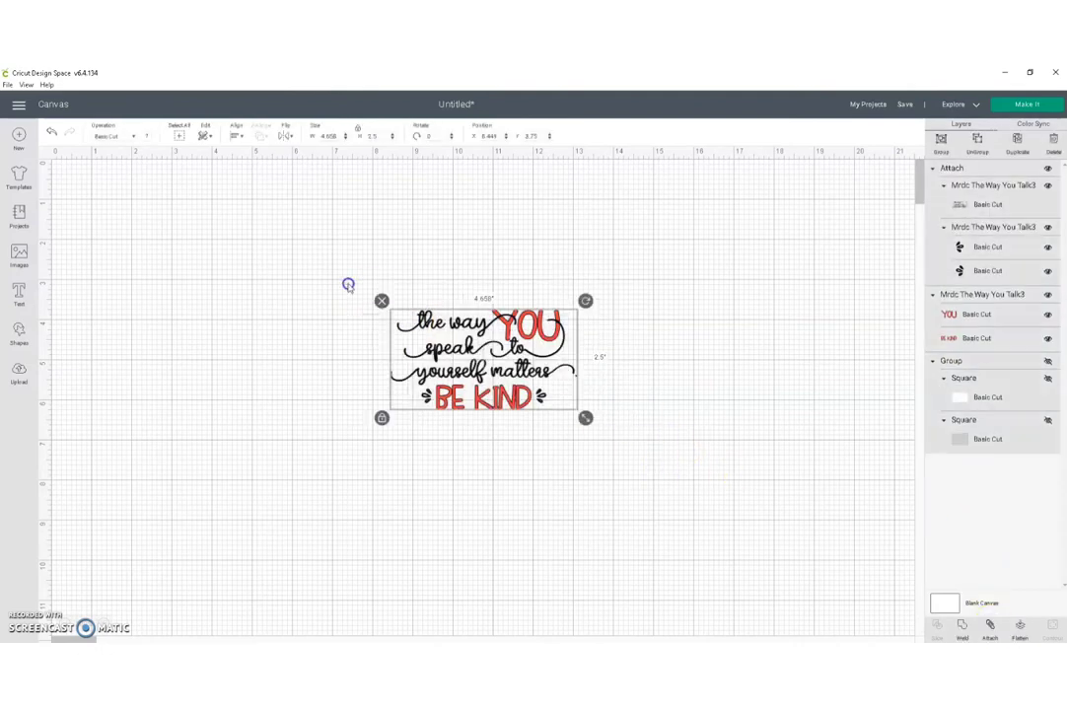
click(941, 147)
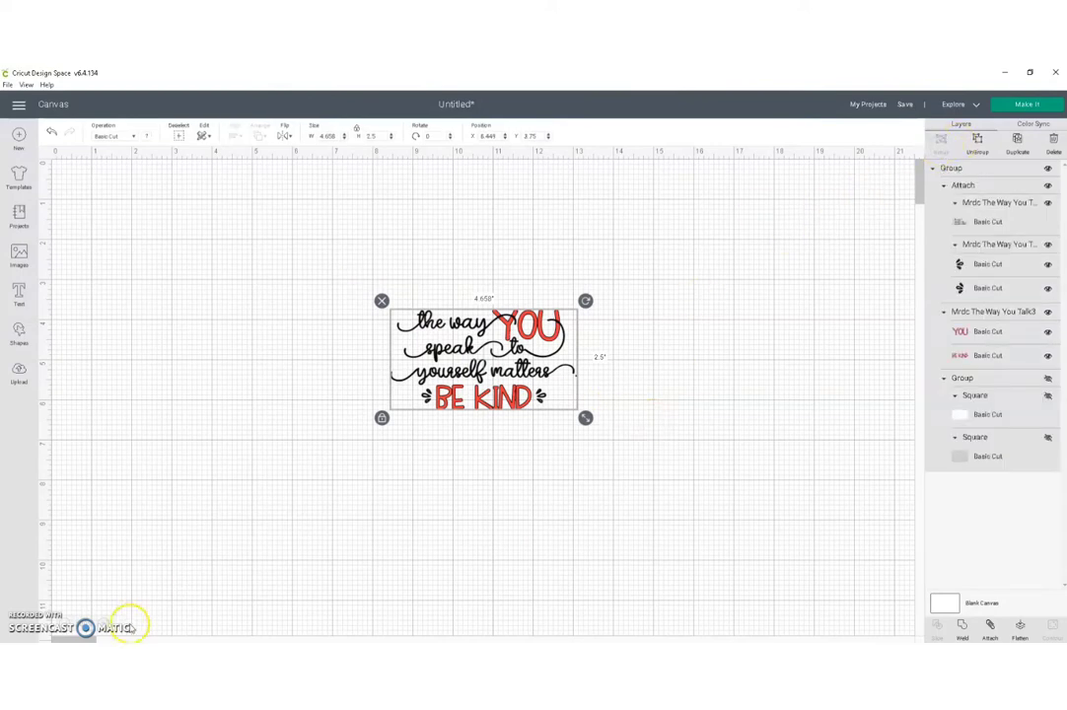
click(1030, 106)
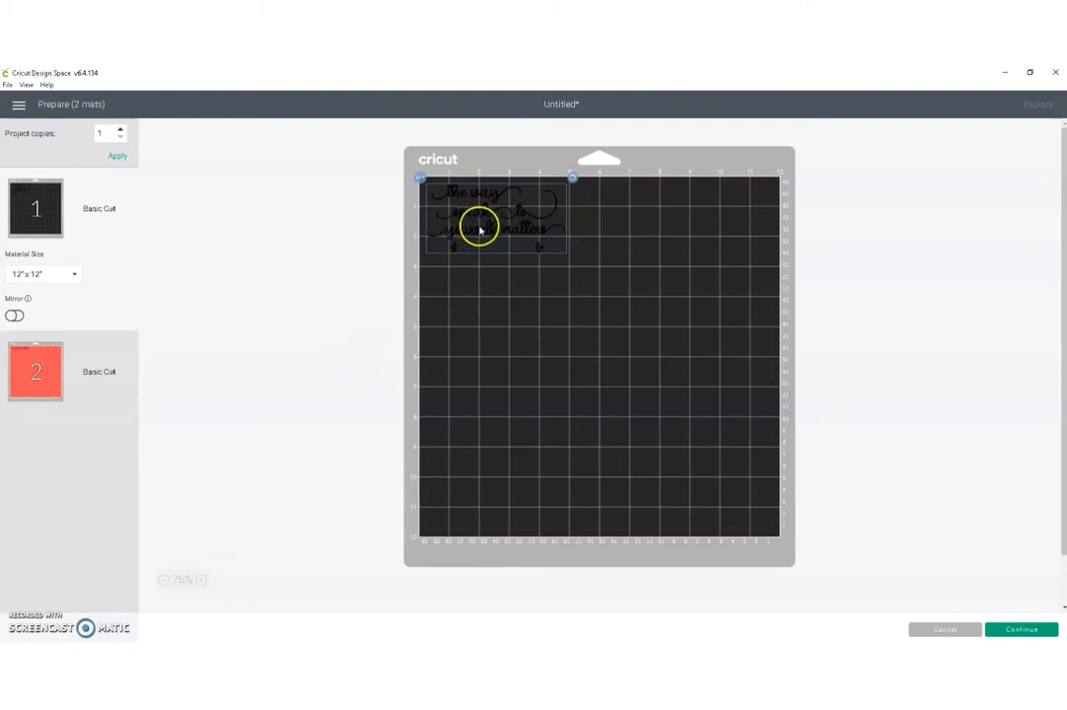
drag(479, 226, 501, 244)
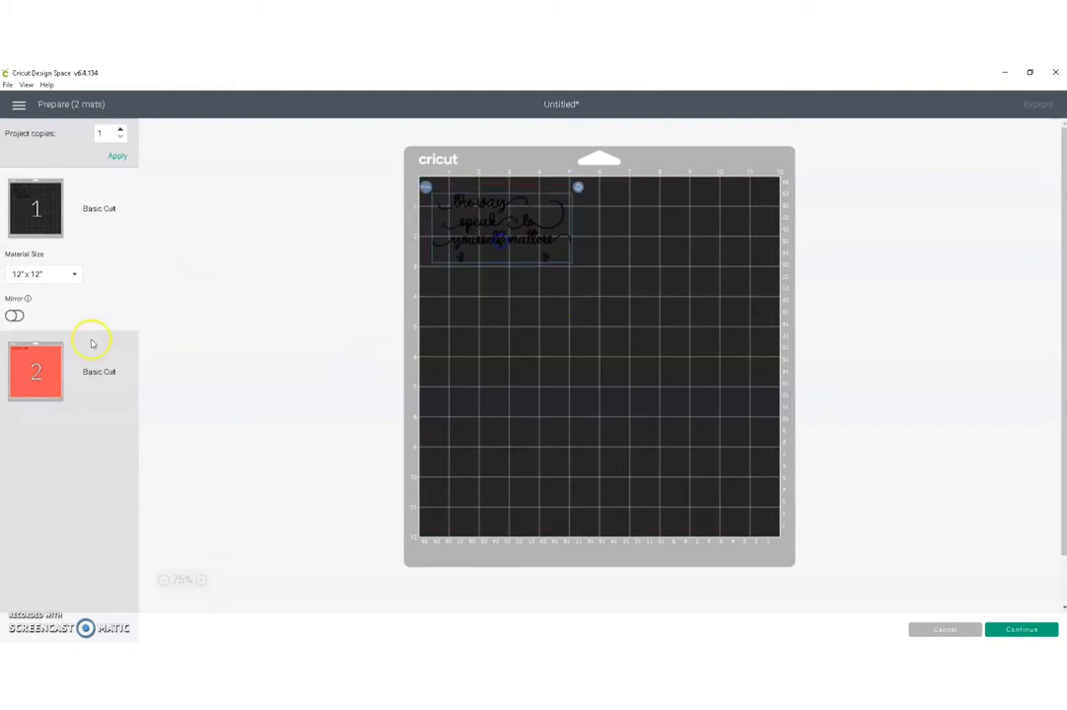
click(34, 357)
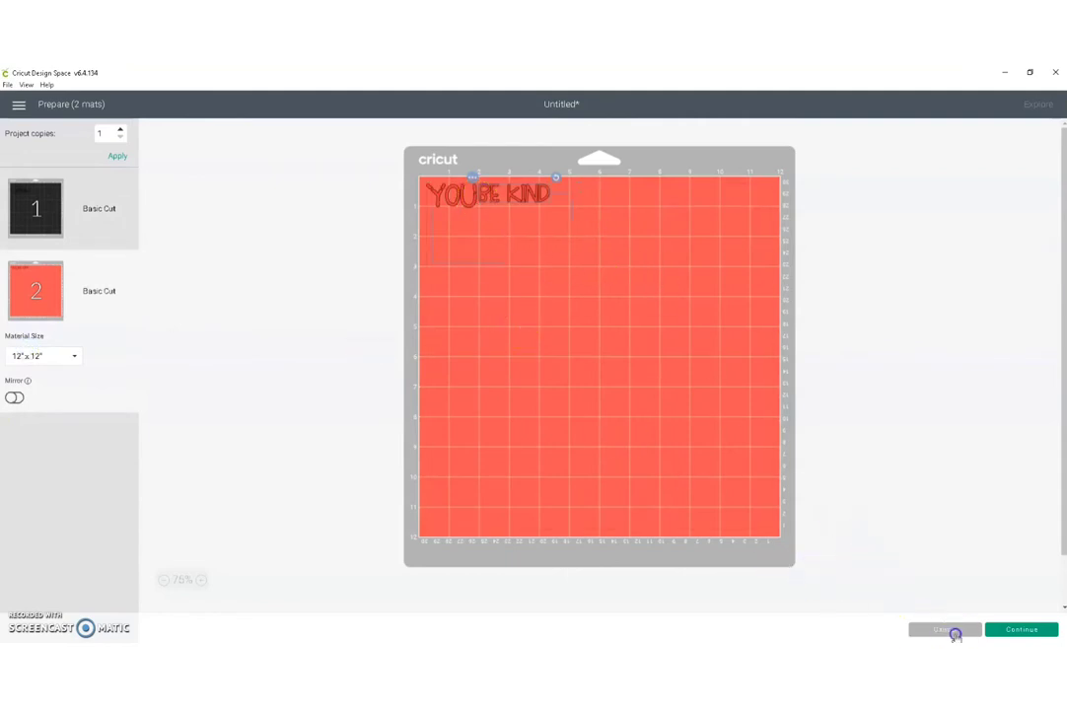
click(942, 629)
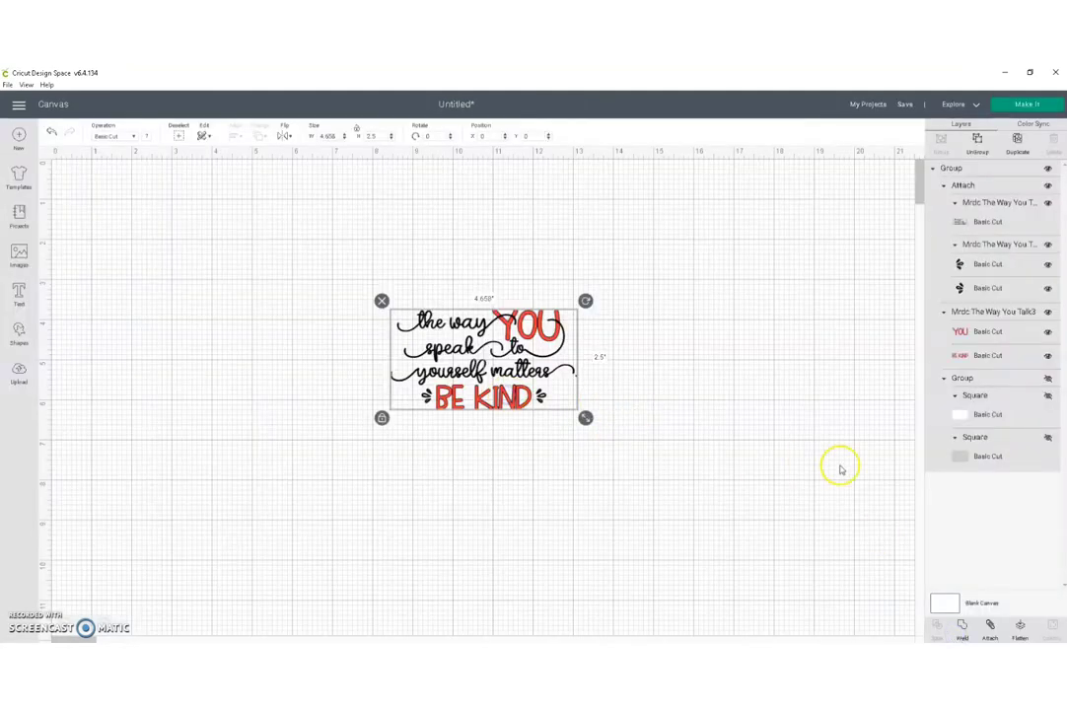
Ungroup the design and try attaching the red "YOU" and "BE KIND" layers to each other.
click(978, 138)
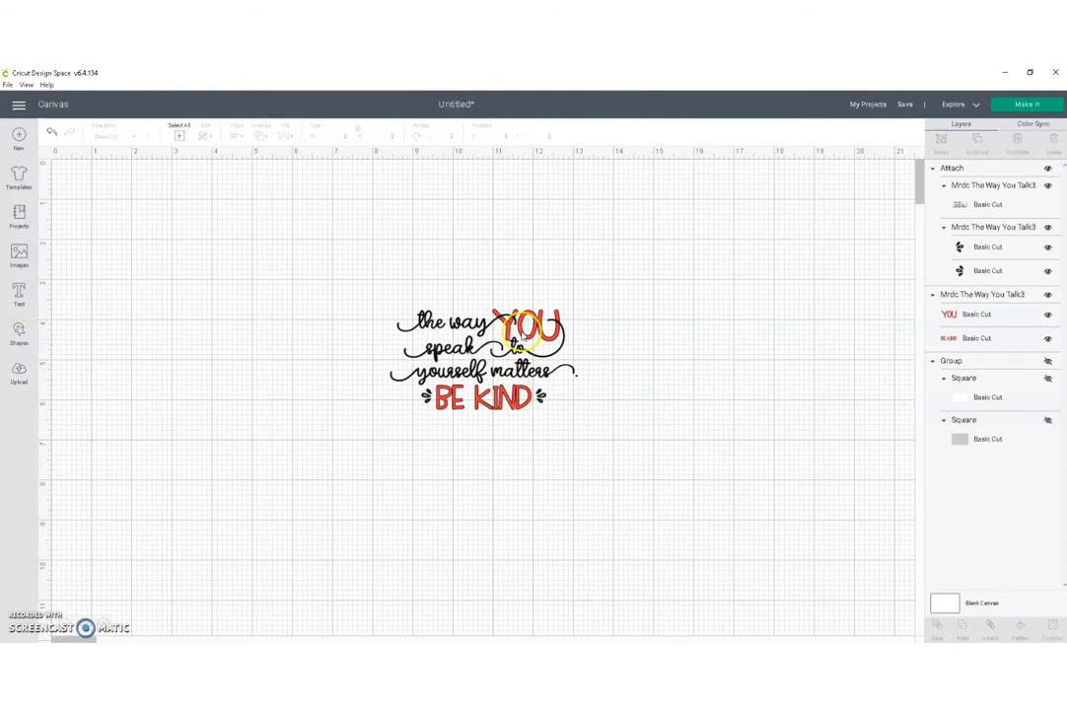
click(966, 316)
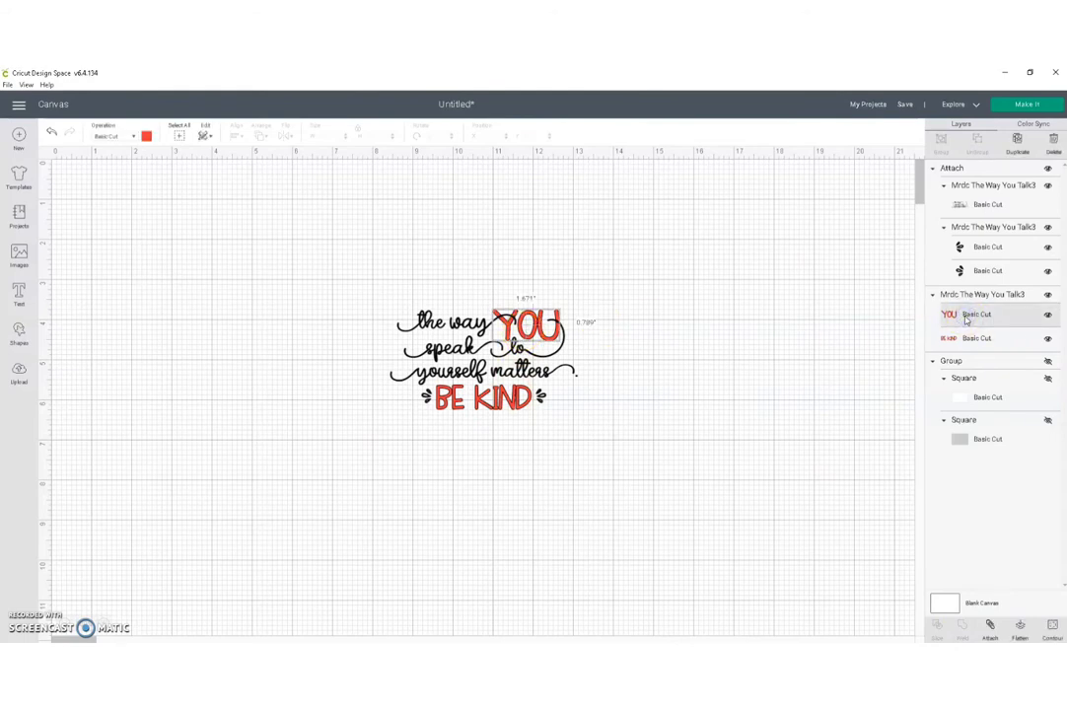
shift+click(960, 339)
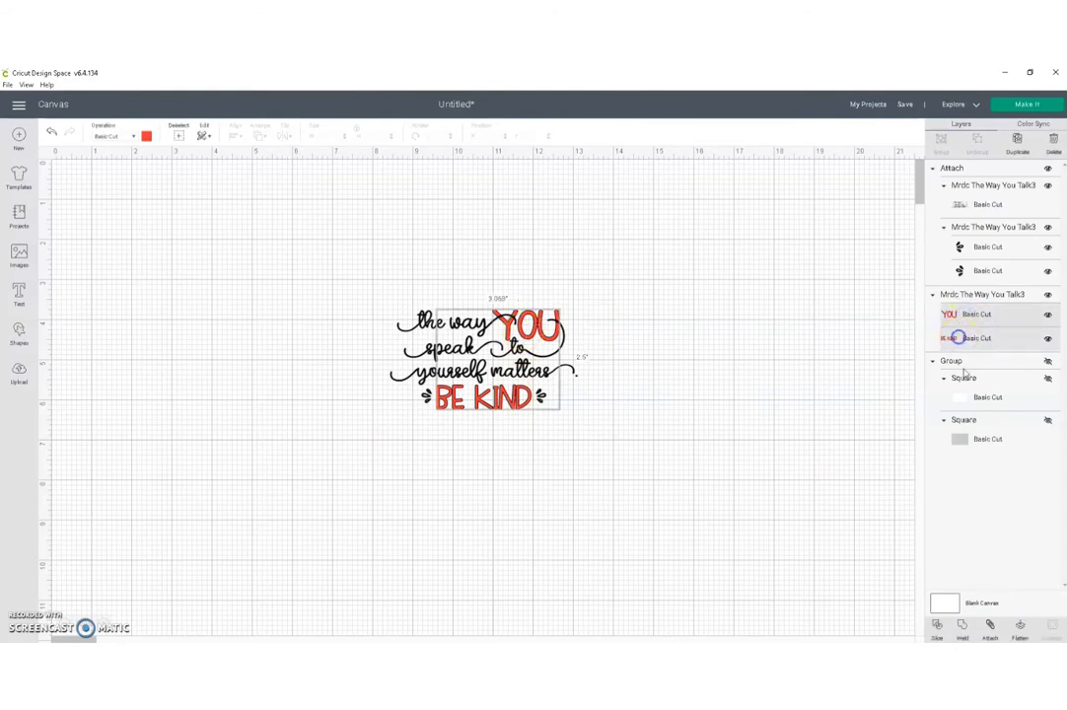
click(990, 628)
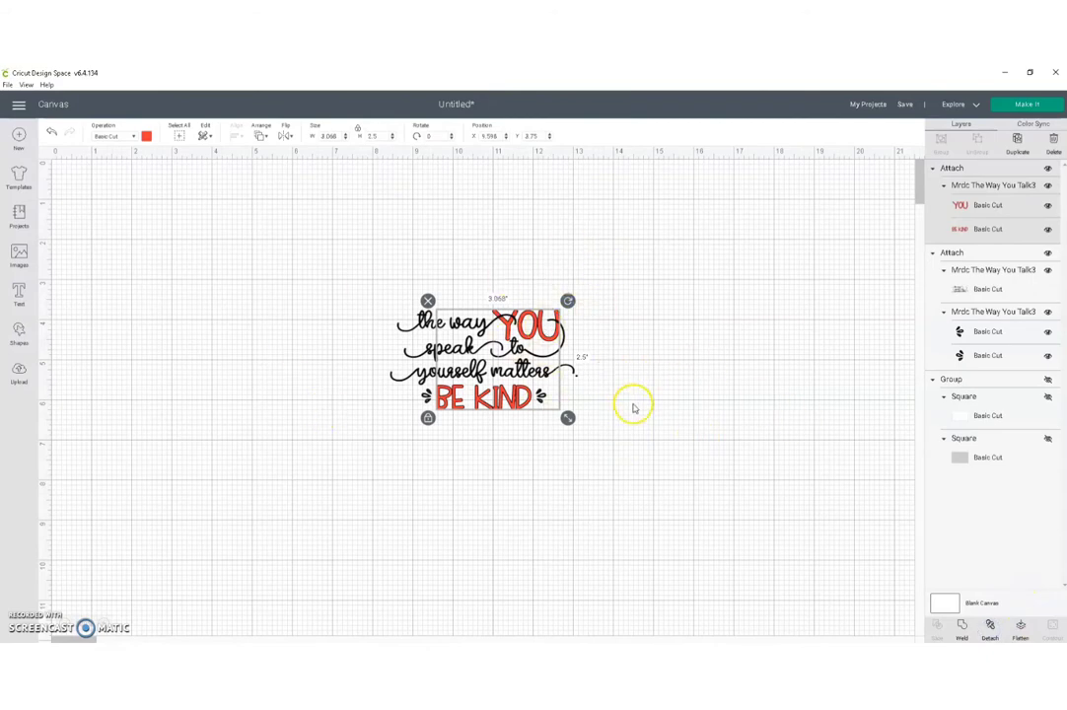
click(52, 131)
Try attaching the red "YOU" and "BE KIND" layers inside a regrouped quote, undo the attachment, and ungroup the quote.
drag(672, 422, 362, 291)
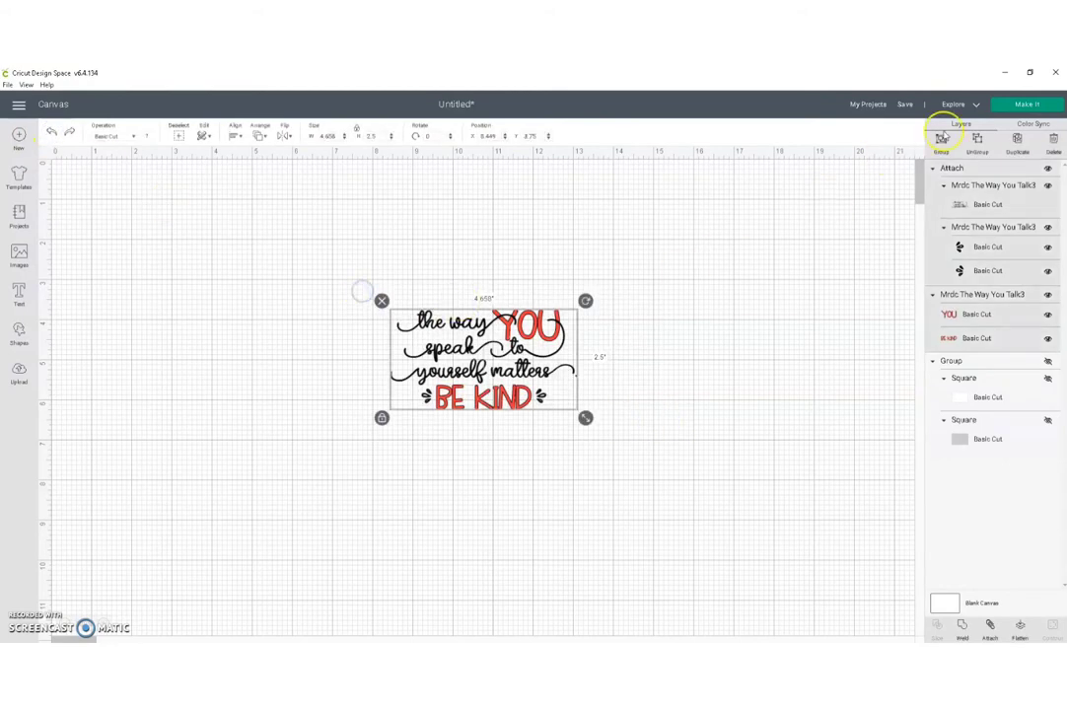
click(942, 141)
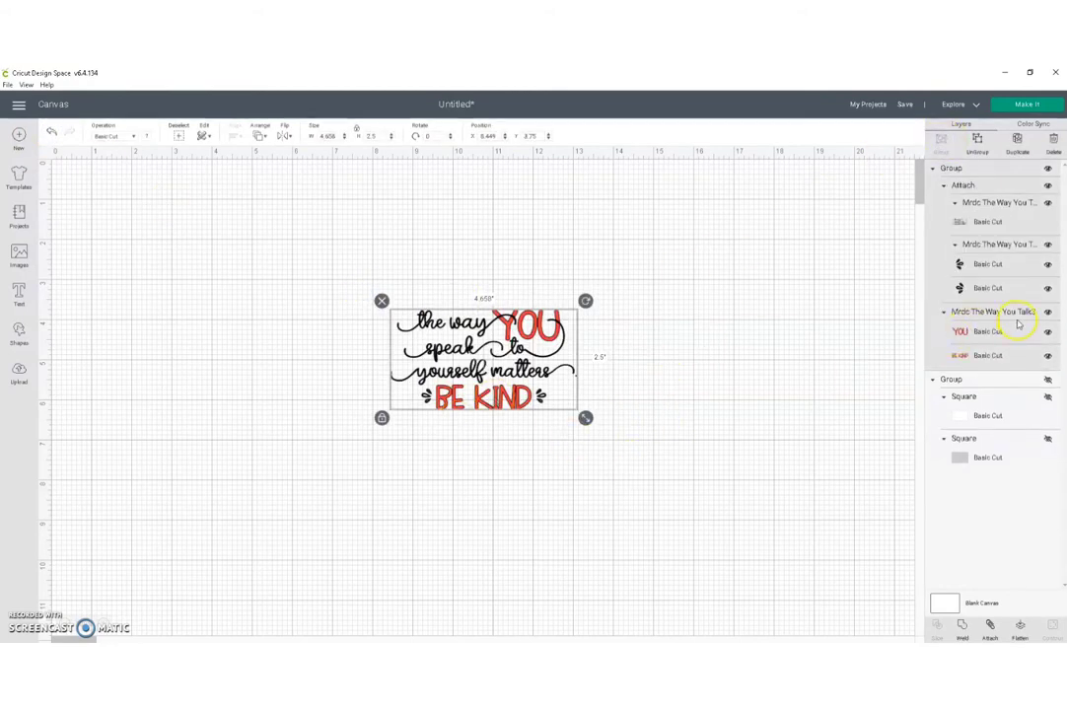
click(961, 333)
shift+click(962, 355)
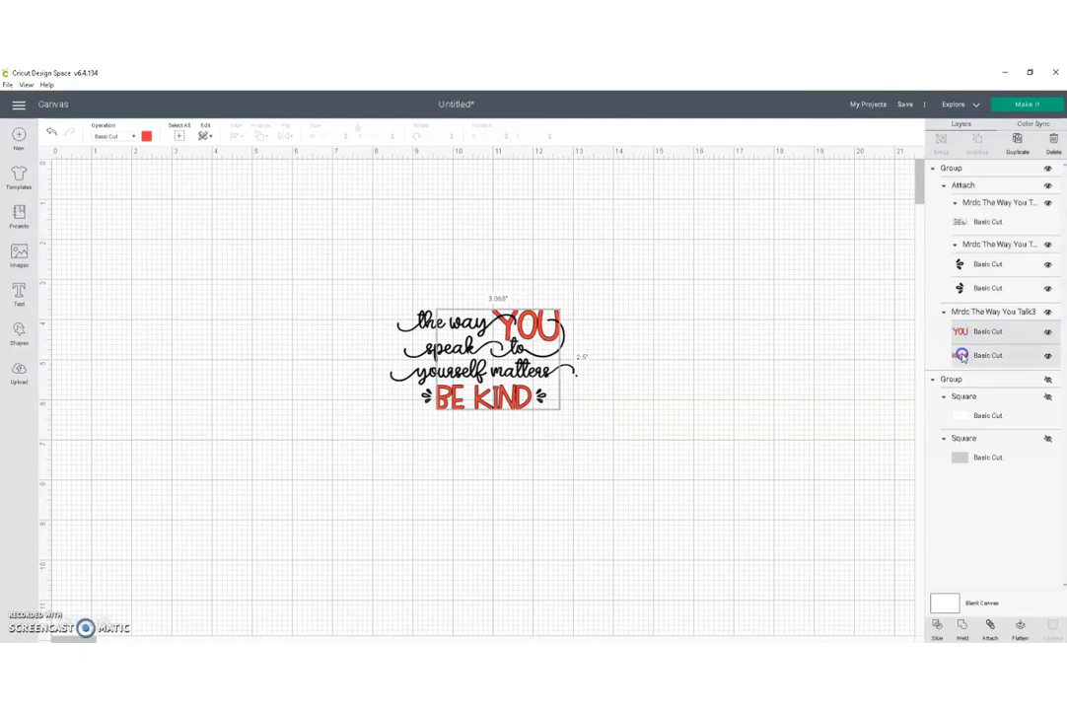
click(993, 629)
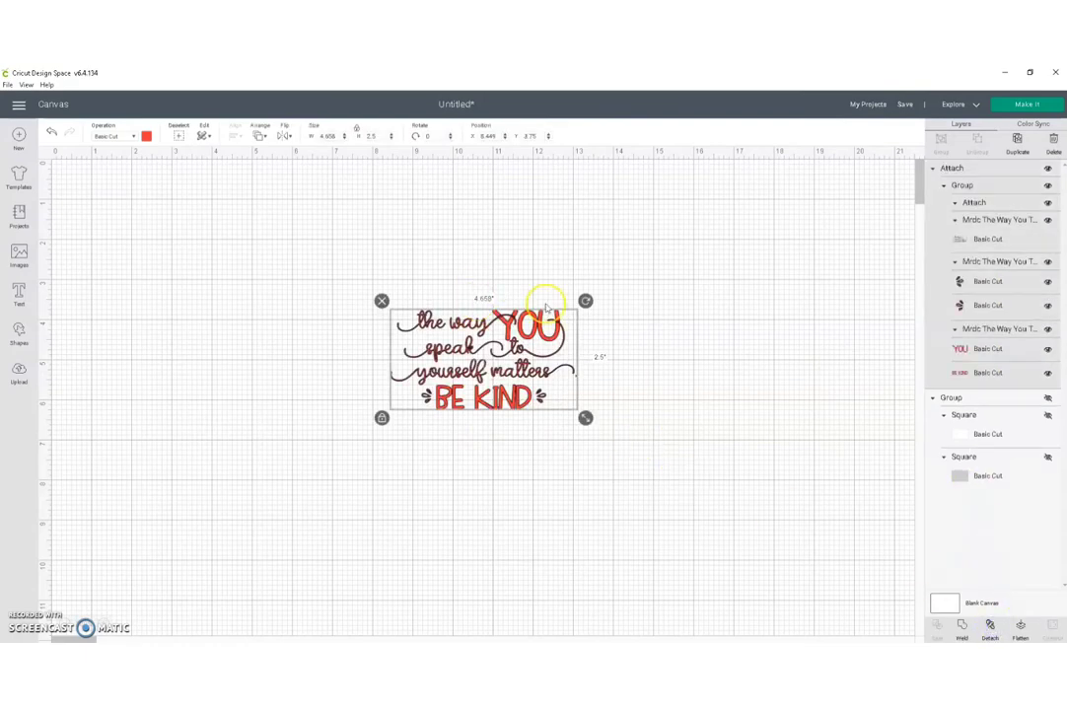
click(54, 132)
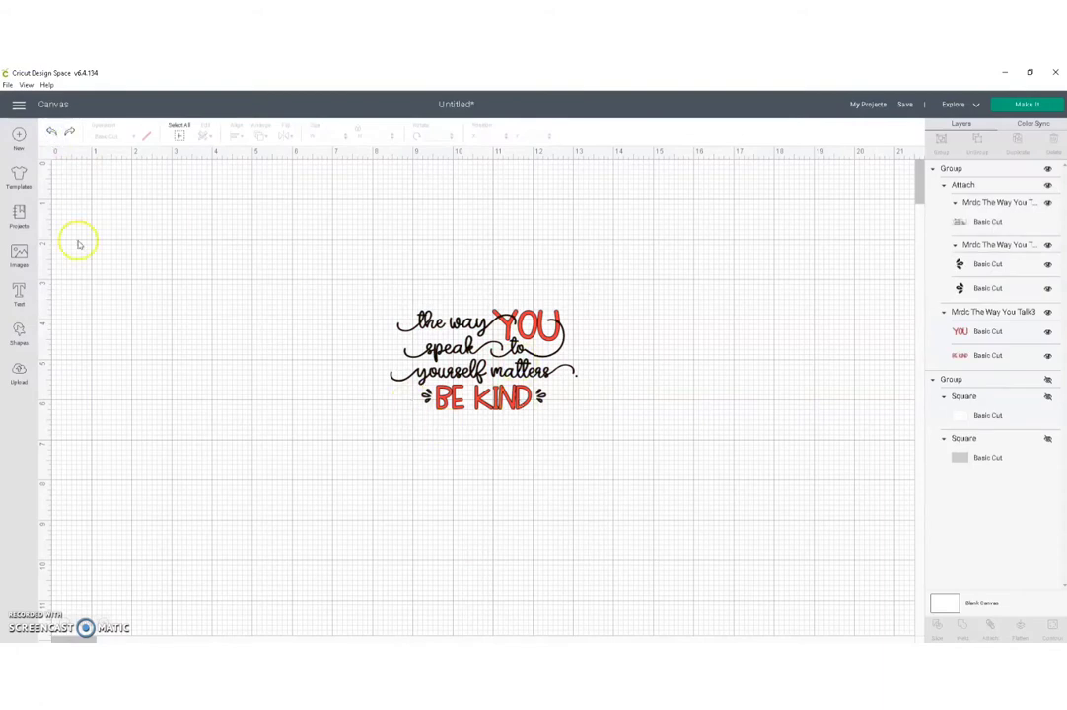
click(404, 298)
click(975, 140)
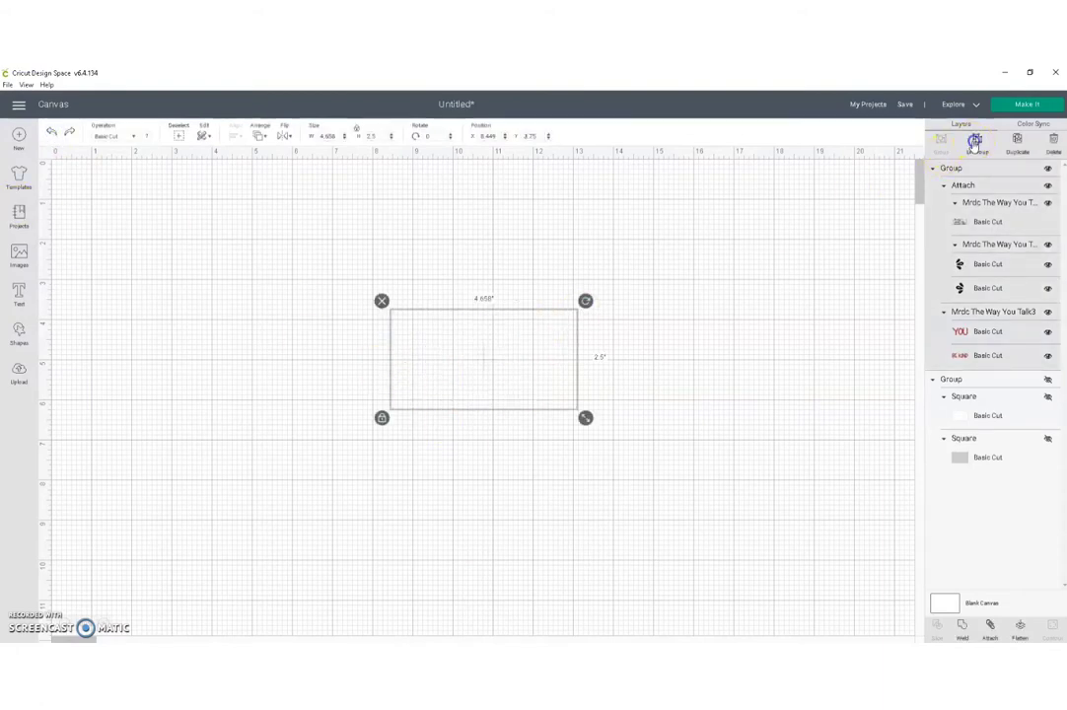
Attach the red "YOU" and "BE KIND" layers to each other, separately from the attached black layers.
click(944, 336)
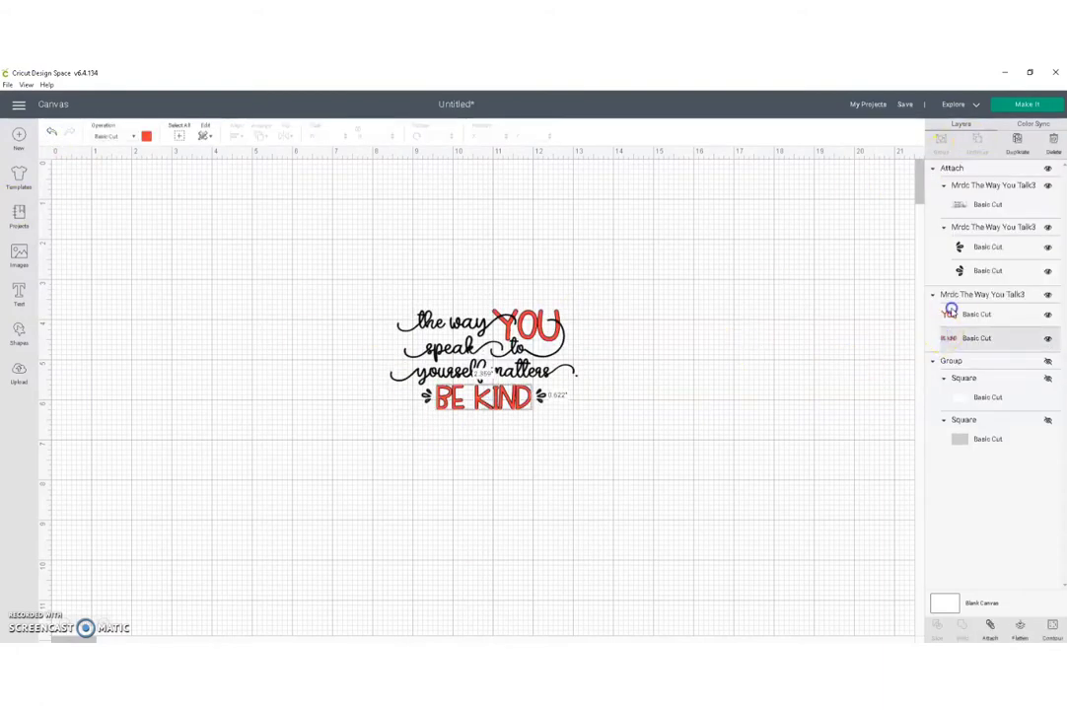
shift+click(950, 310)
click(991, 629)
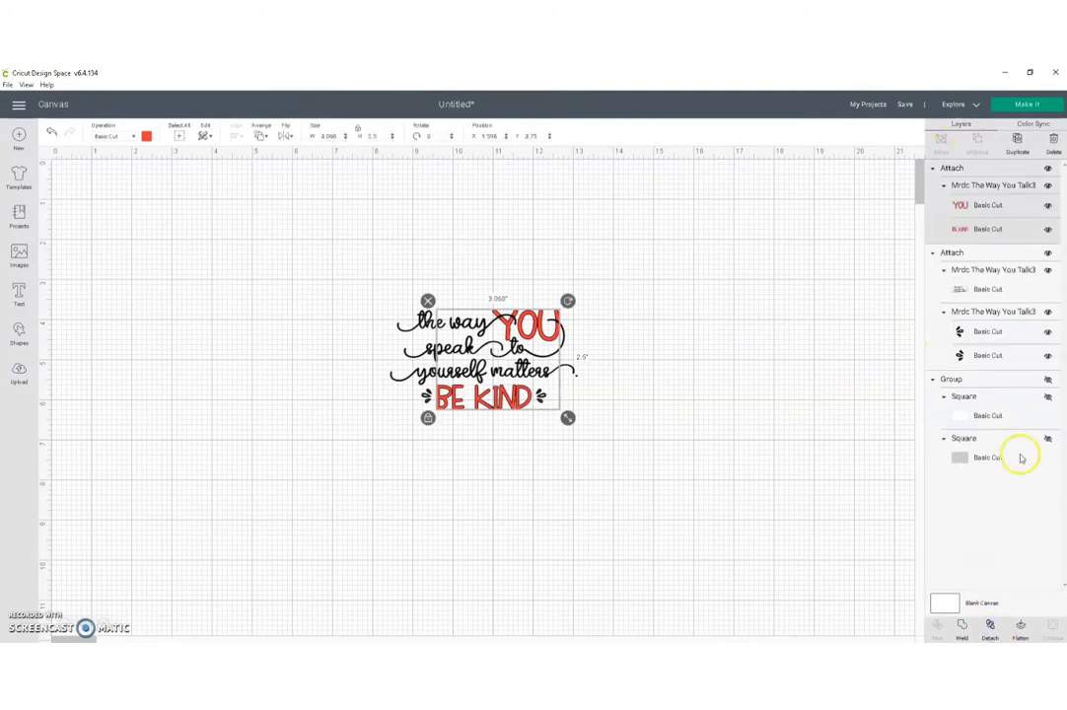
click(957, 254)
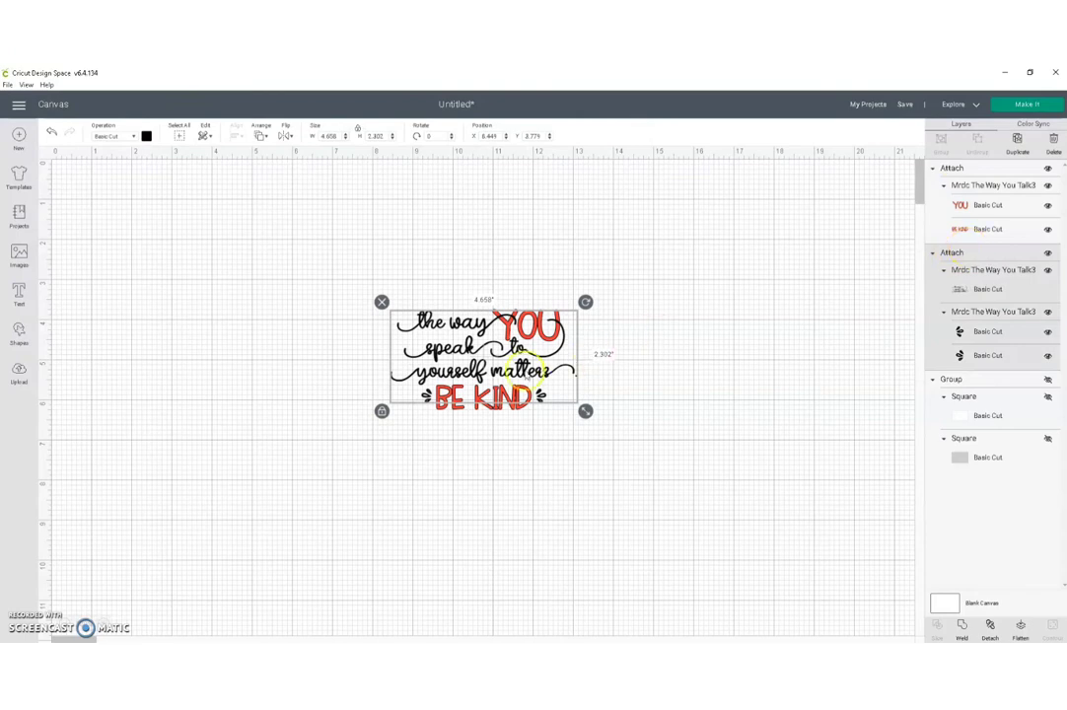
click(620, 493)
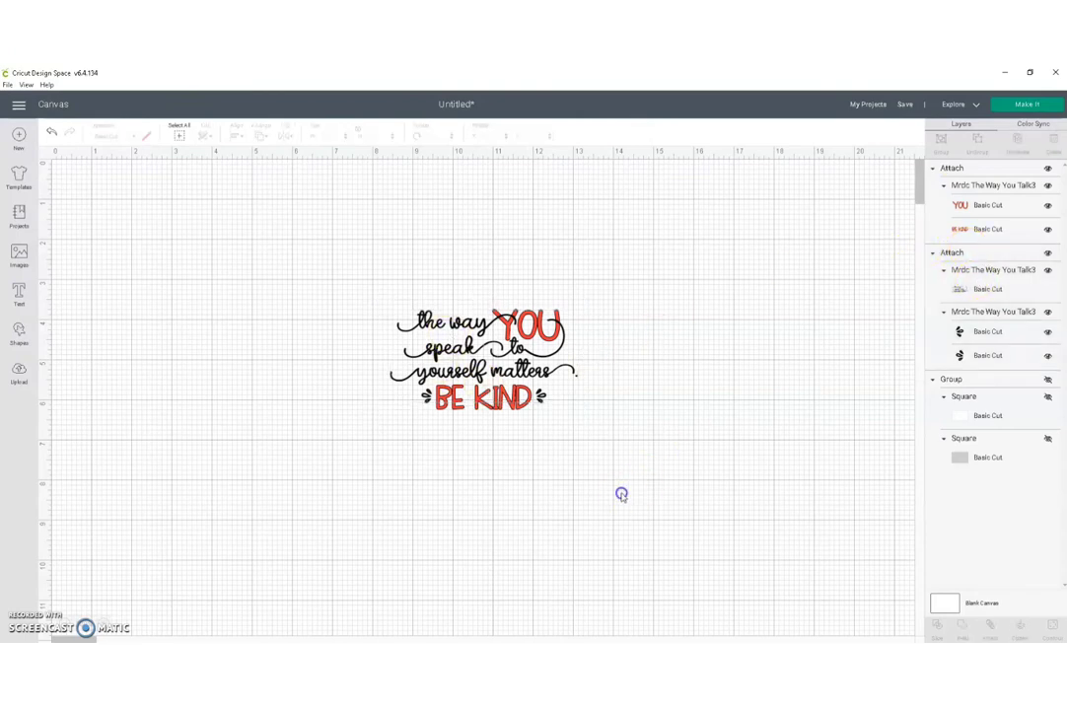
Open the mat preview and place the red "YOU" and "BE KIND" piece in the upper-right corner of its mat.
click(1024, 106)
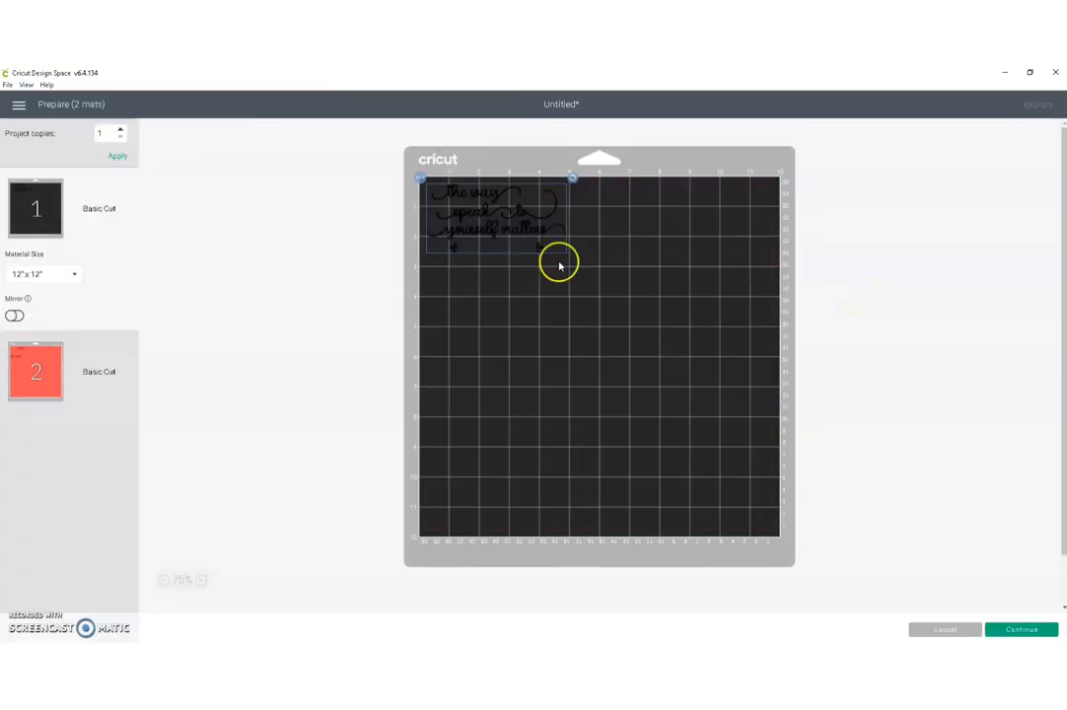
drag(528, 228, 719, 258)
click(45, 382)
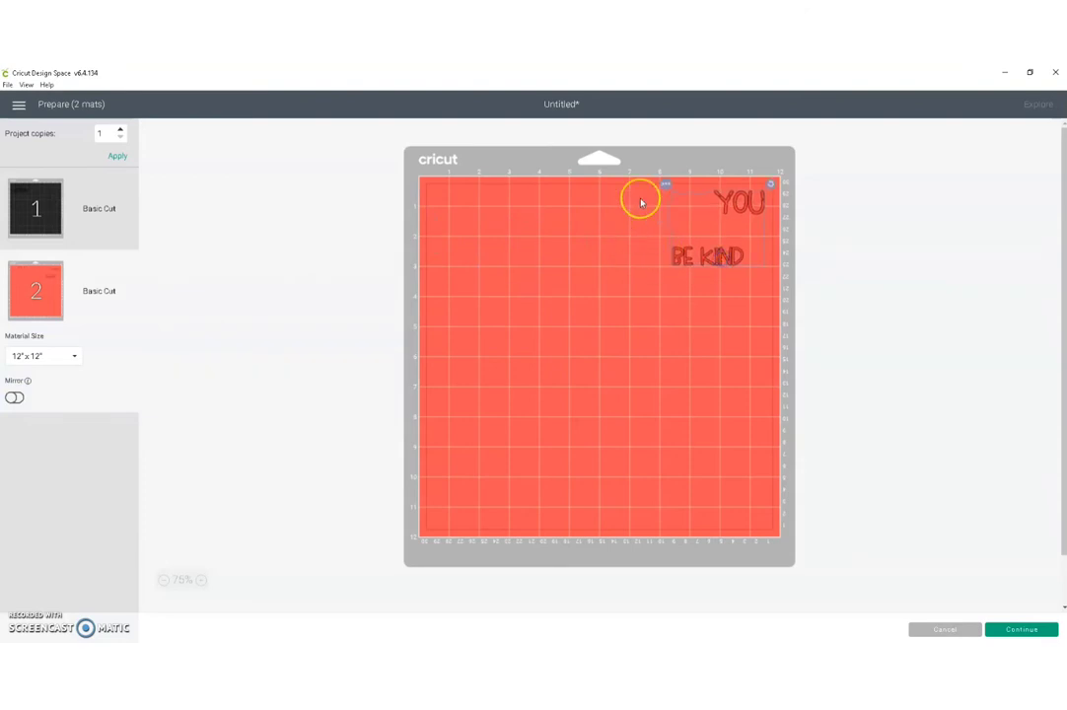
Move the attached "YOU" and "BE KIND" piece from the red mat to the black mat.
click(667, 183)
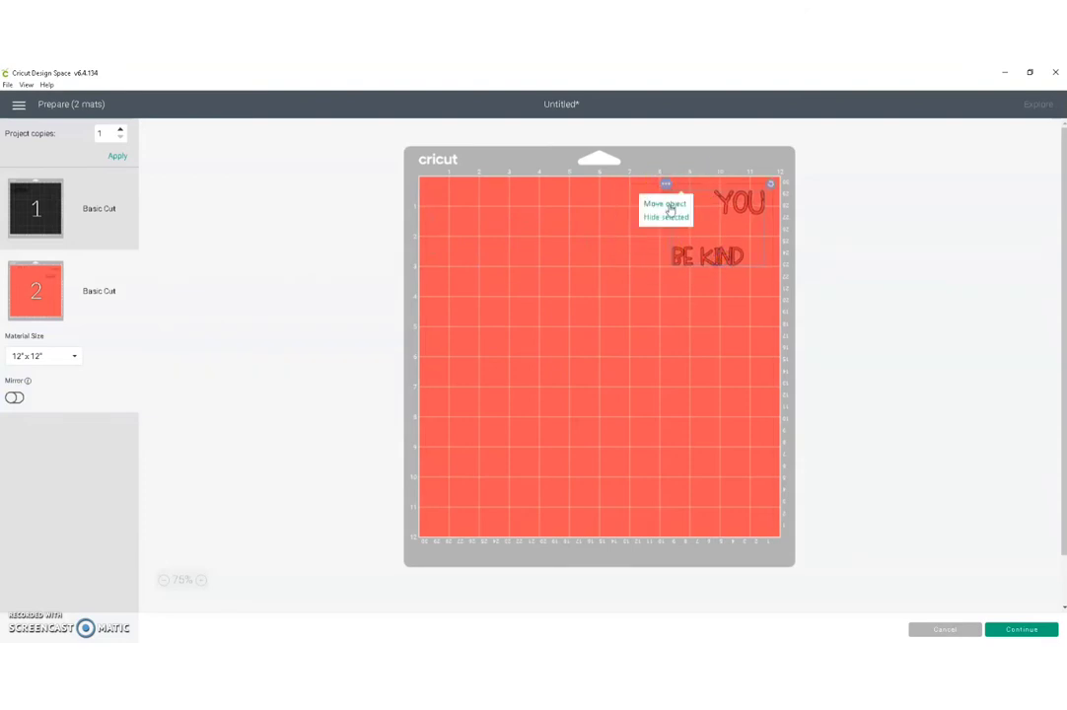
click(667, 204)
click(389, 219)
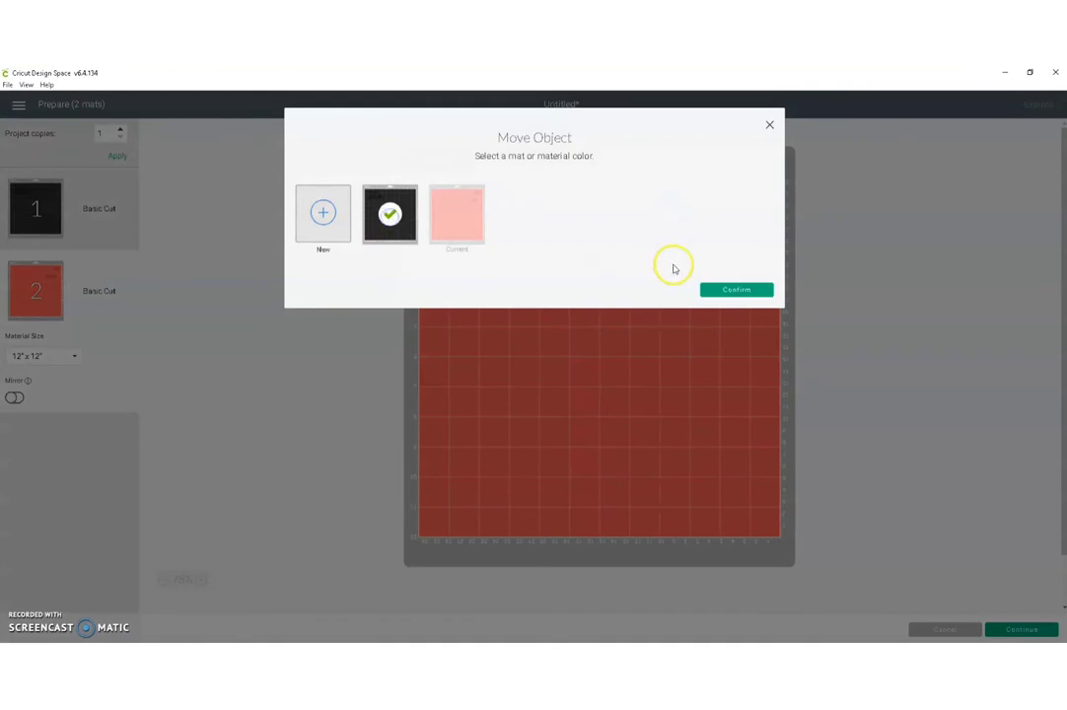
click(719, 287)
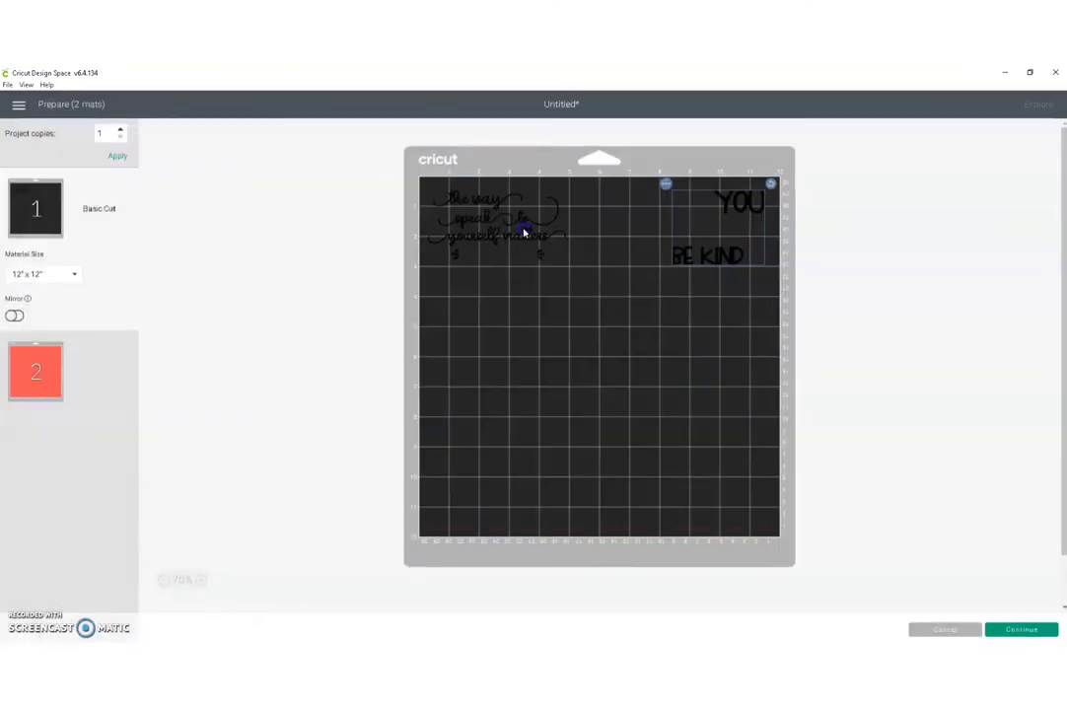
Arrange the black mat with the script quote in the upper-left corner and the "YOU" and "BE KIND" piece in the lower-left corner.
drag(524, 232, 529, 231)
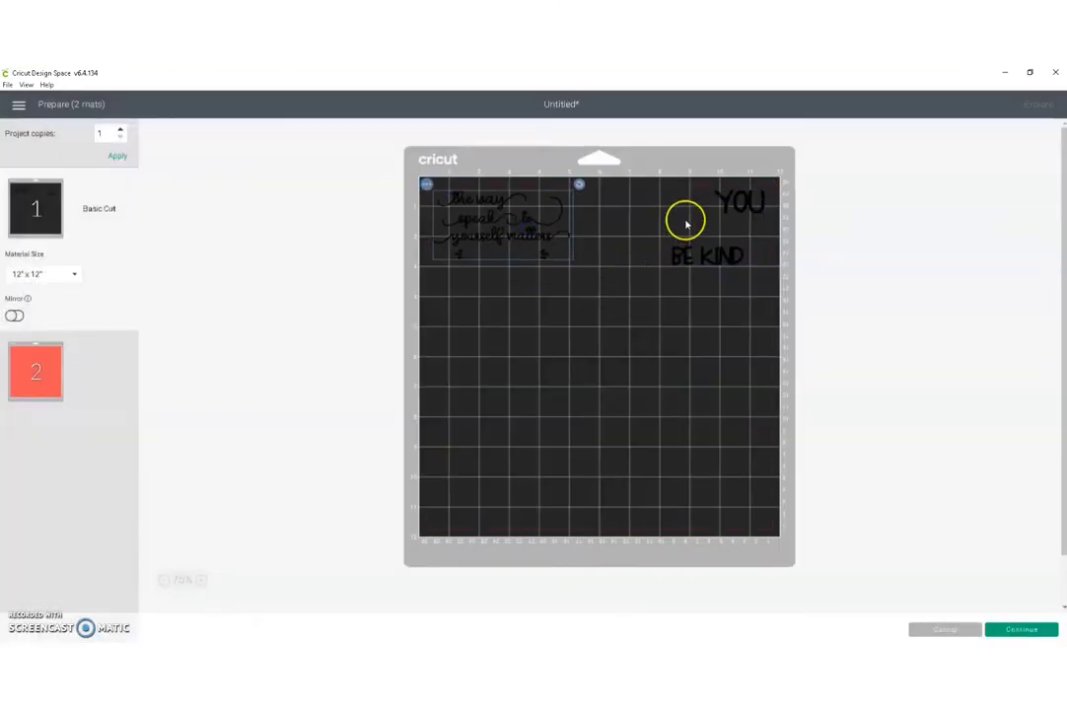
drag(705, 255, 462, 521)
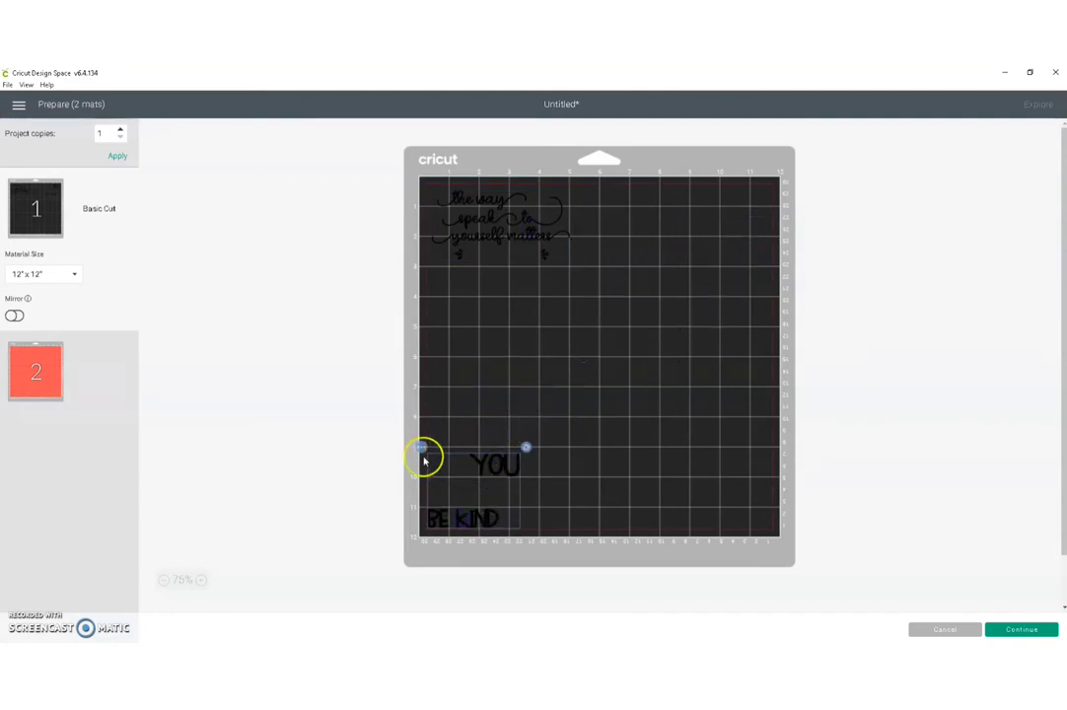
click(494, 418)
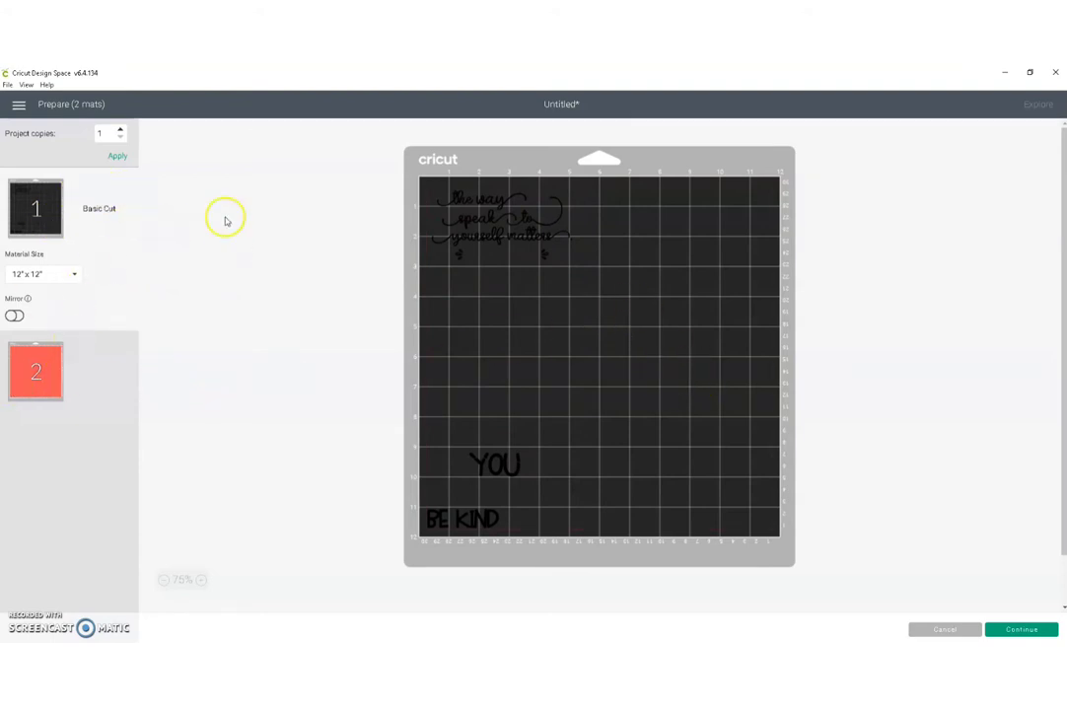
click(529, 242)
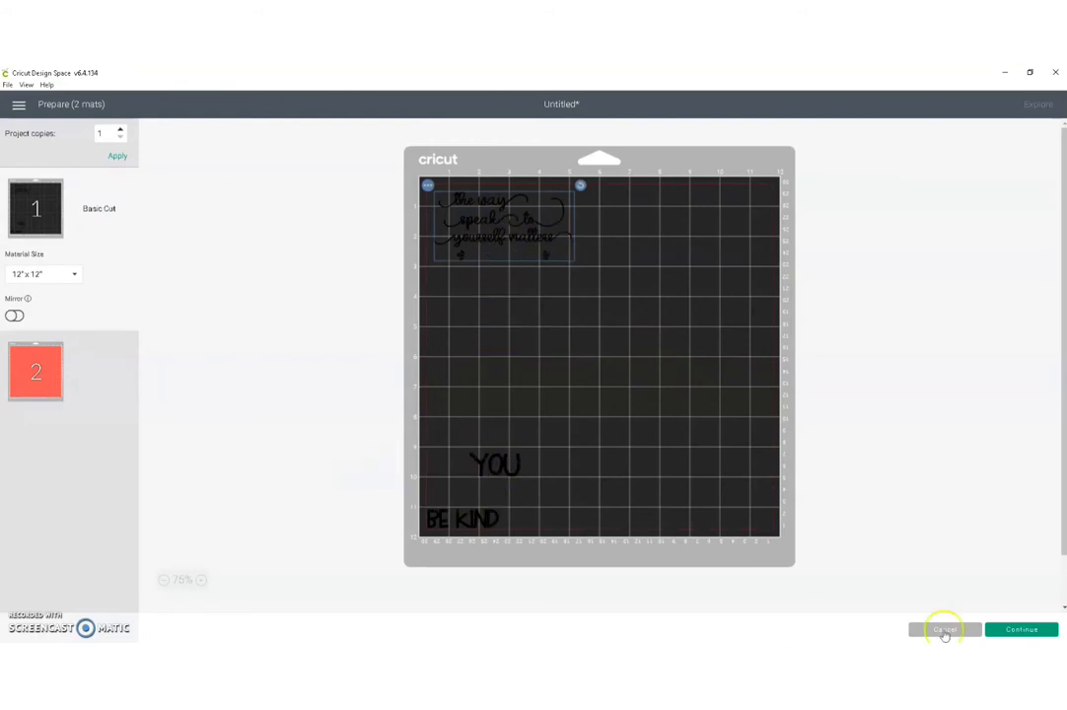
Continue to the cutting setup, choose Wax Paper as the base material and set its pressure to More.
click(1020, 631)
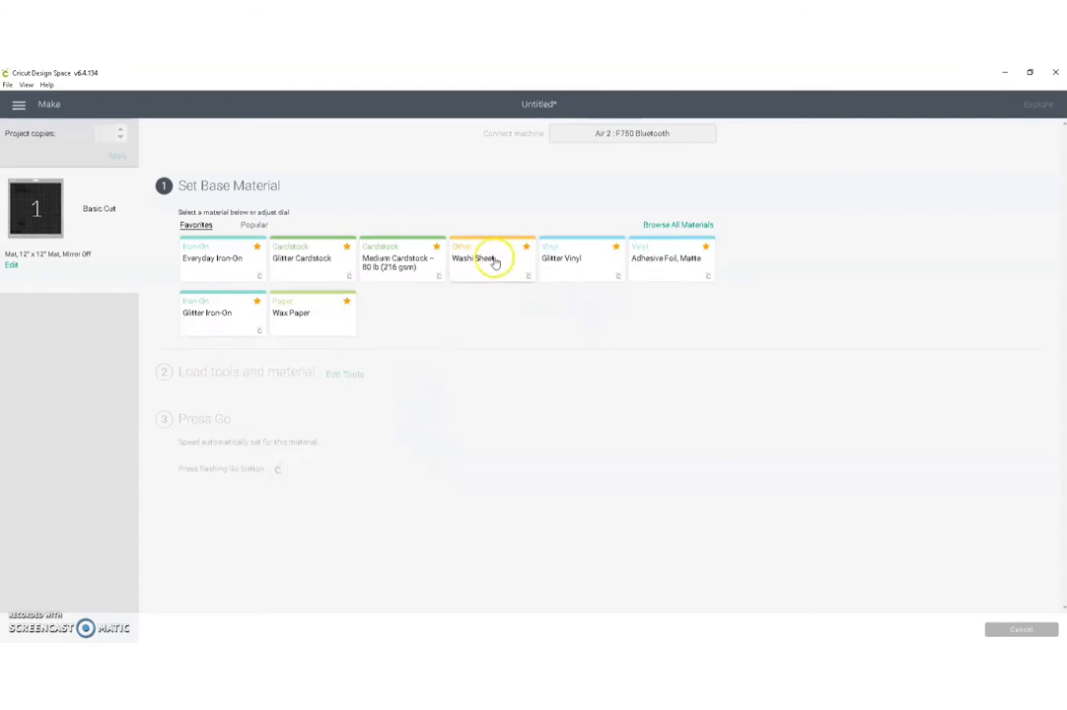
click(292, 322)
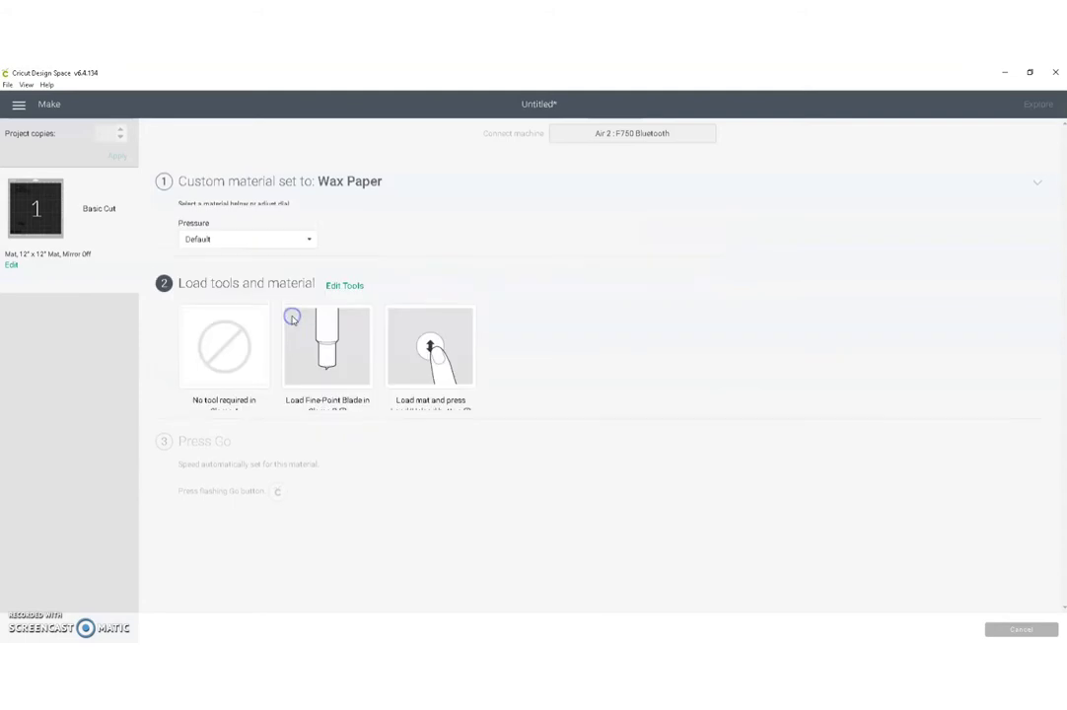
click(262, 232)
click(243, 251)
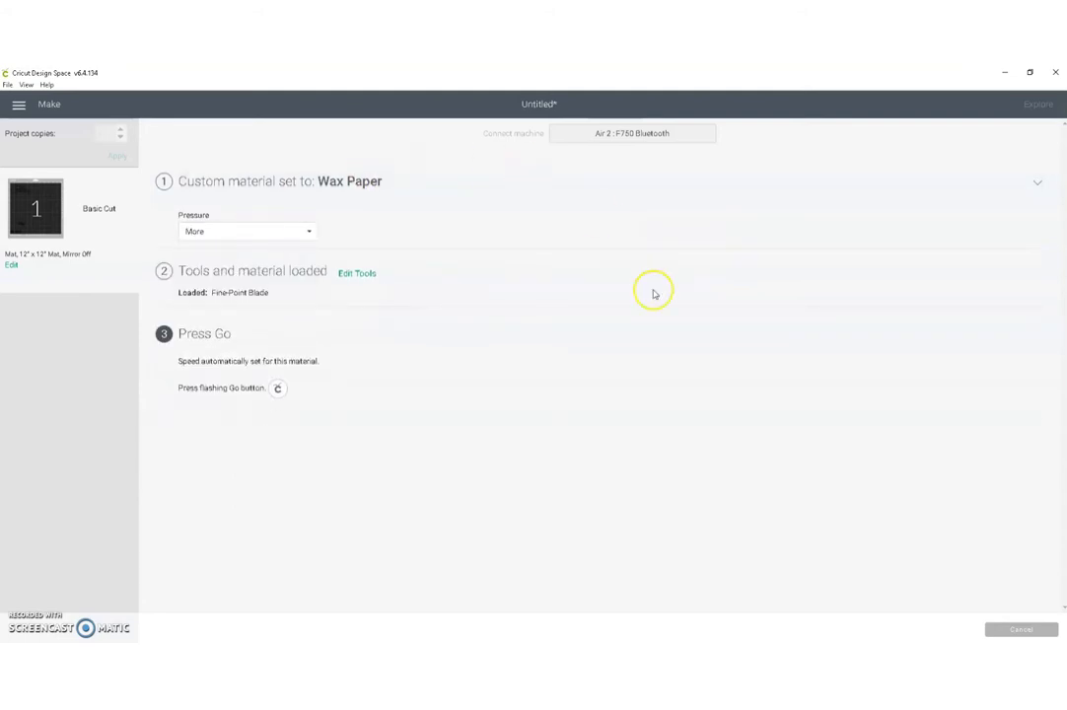